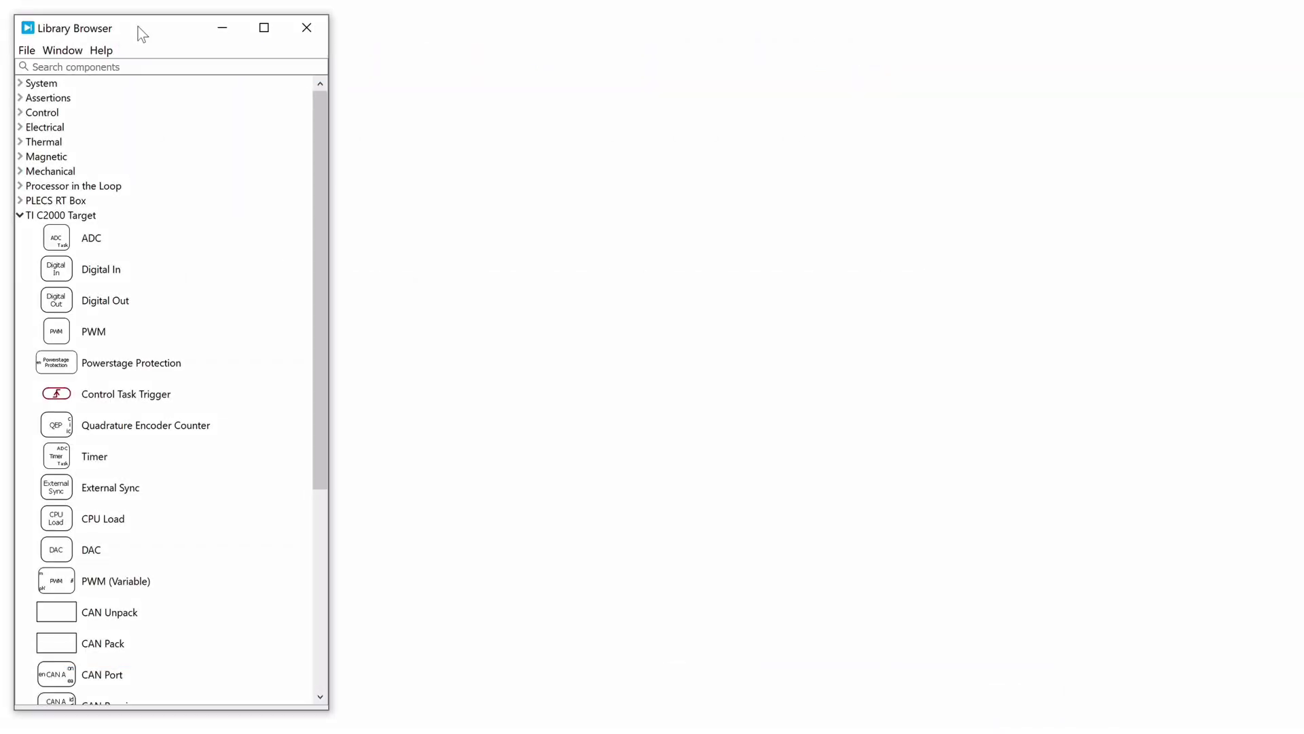
Step: Open the Demo Models library and browse to the TI C2000 Target Support demos
{"action": "left_click", "coordinate": [77, 50]}
{"action": "left_click", "coordinate": [133, 89]}
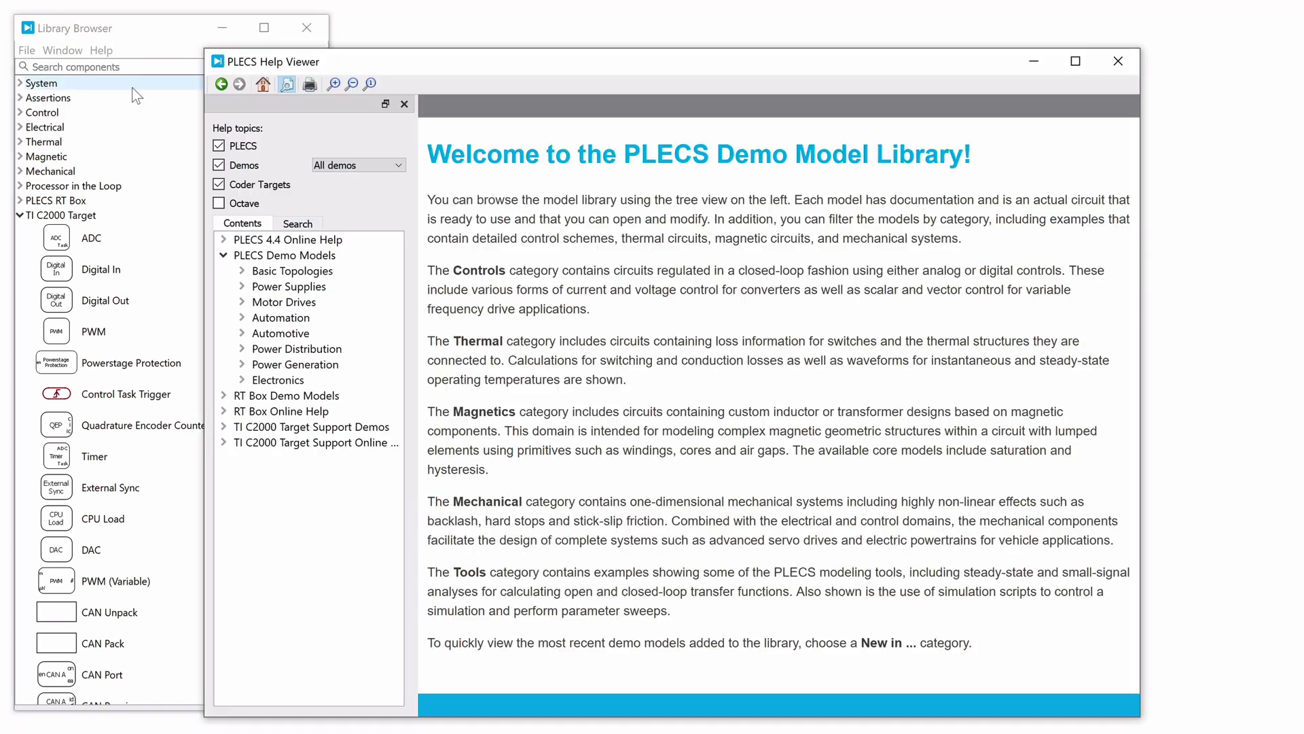
{"action": "left_click", "coordinate": [348, 255]}
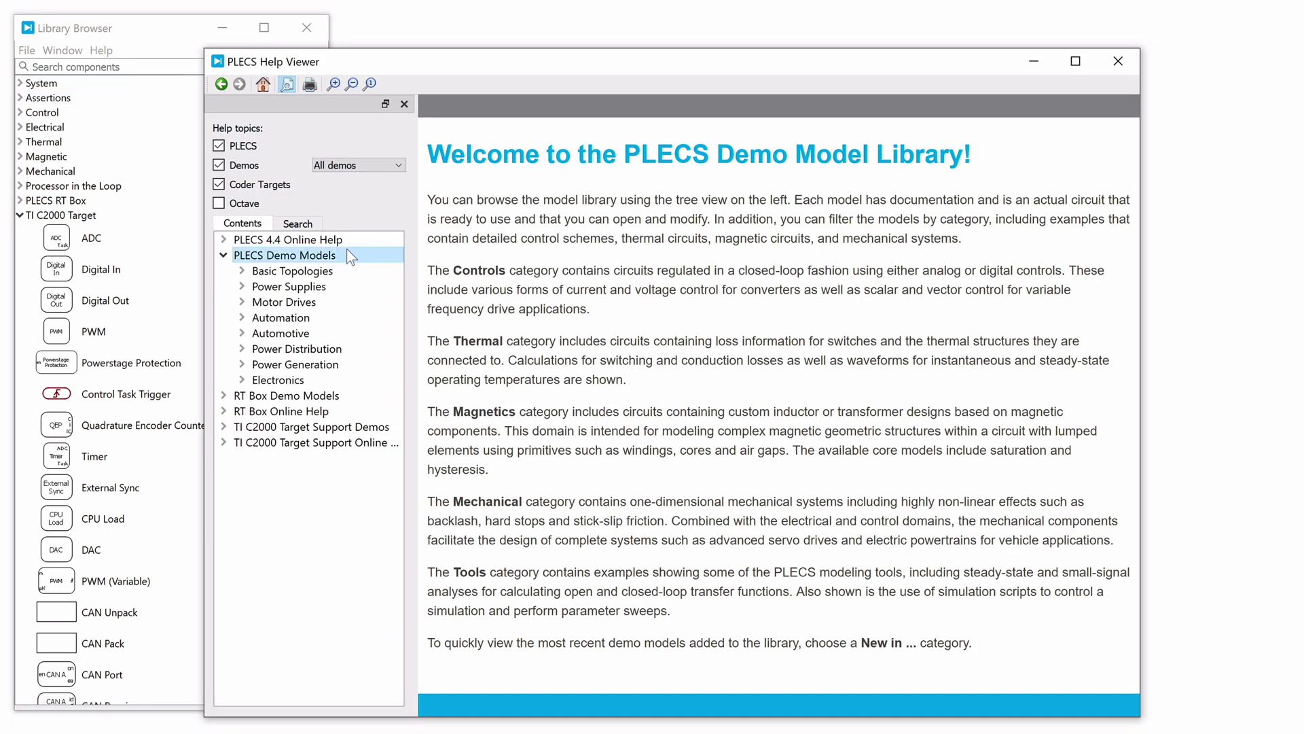
{"action": "left_click", "coordinate": [322, 397]}
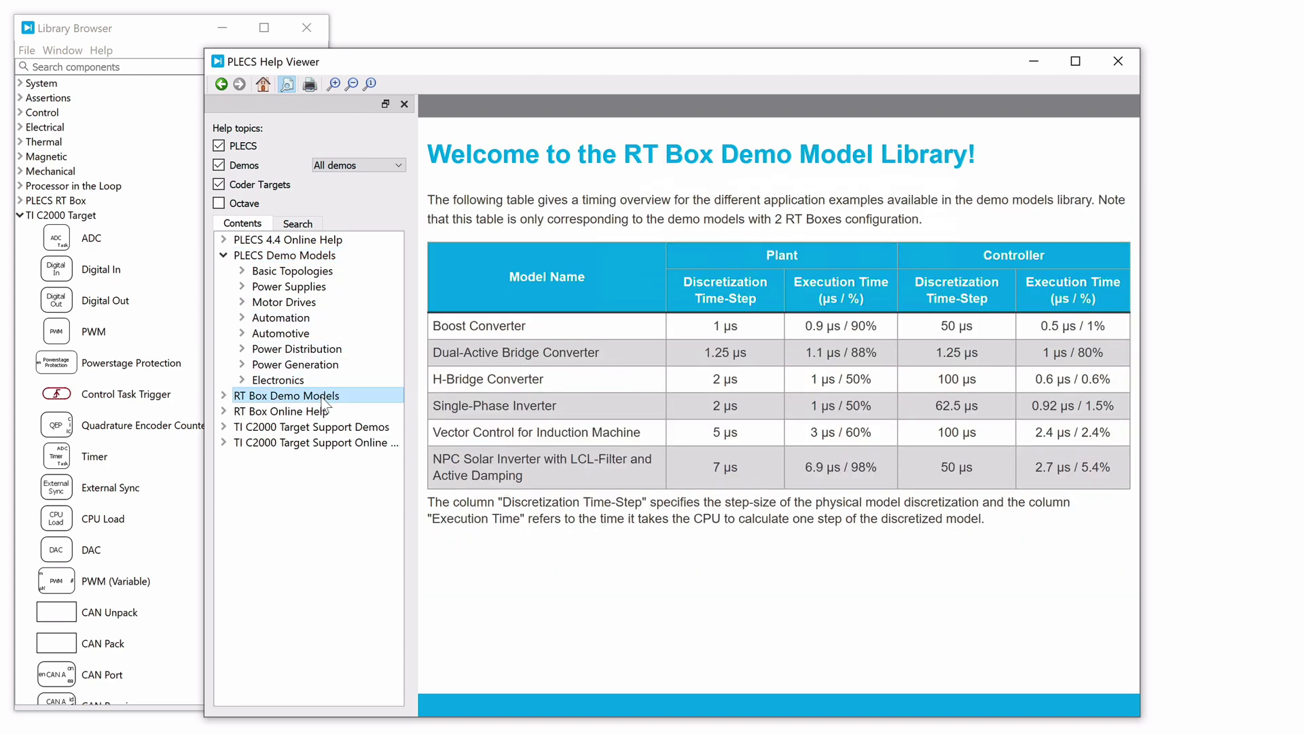
{"action": "left_click", "coordinate": [351, 428]}
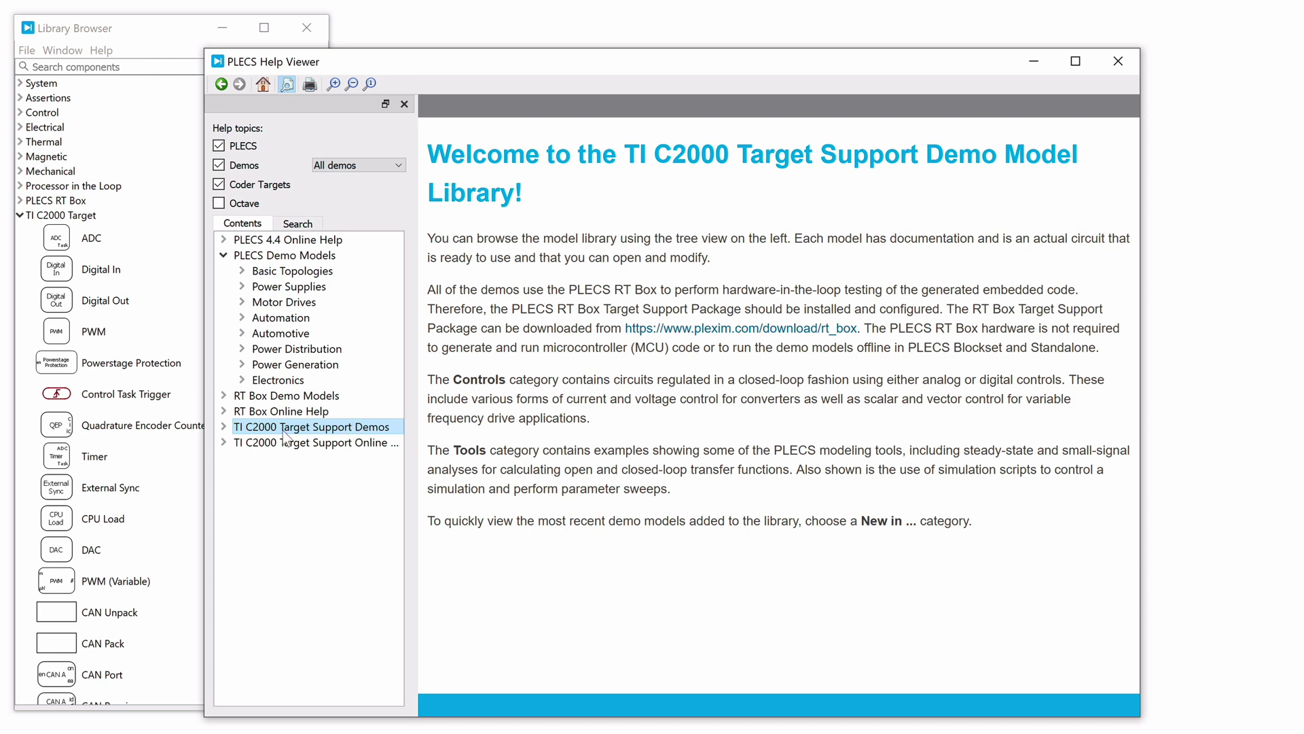
Step: Expand Basic Topologies, open the Simple Model page and scroll down to Simulation
{"action": "left_click", "coordinate": [223, 427]}
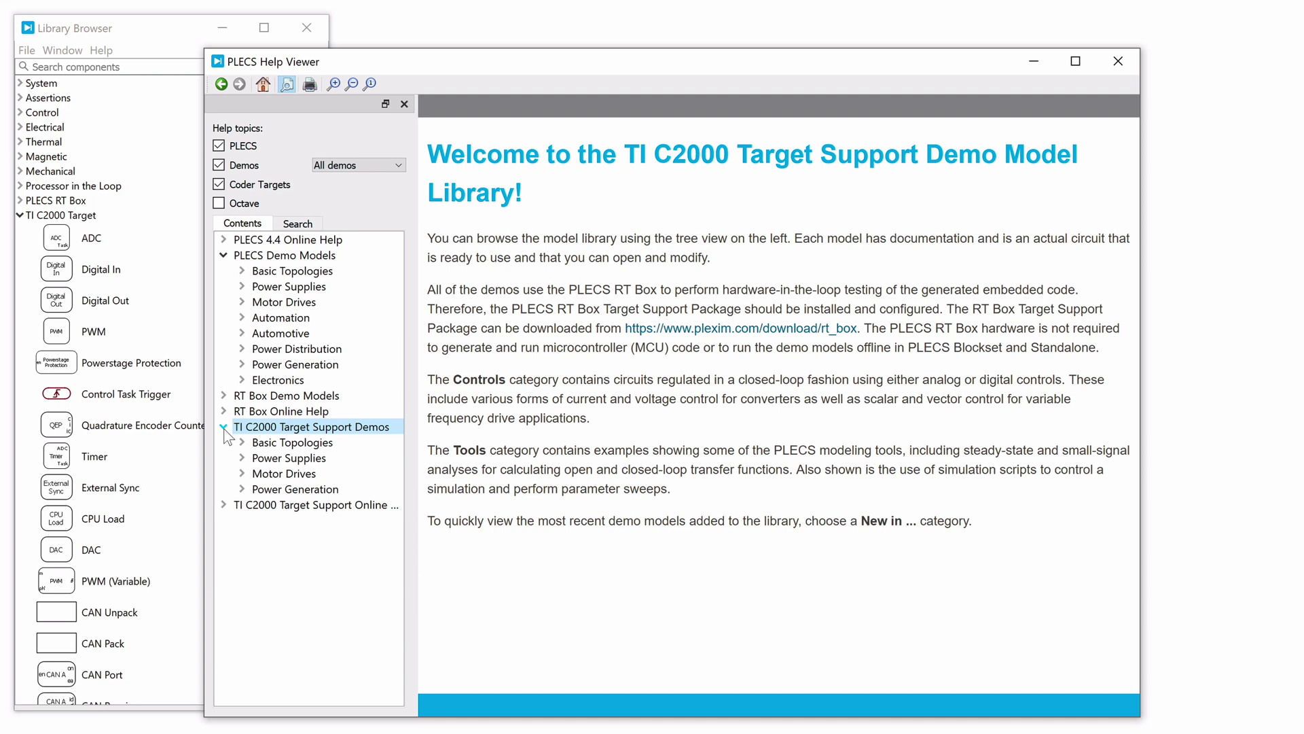
{"action": "left_click", "coordinate": [240, 439]}
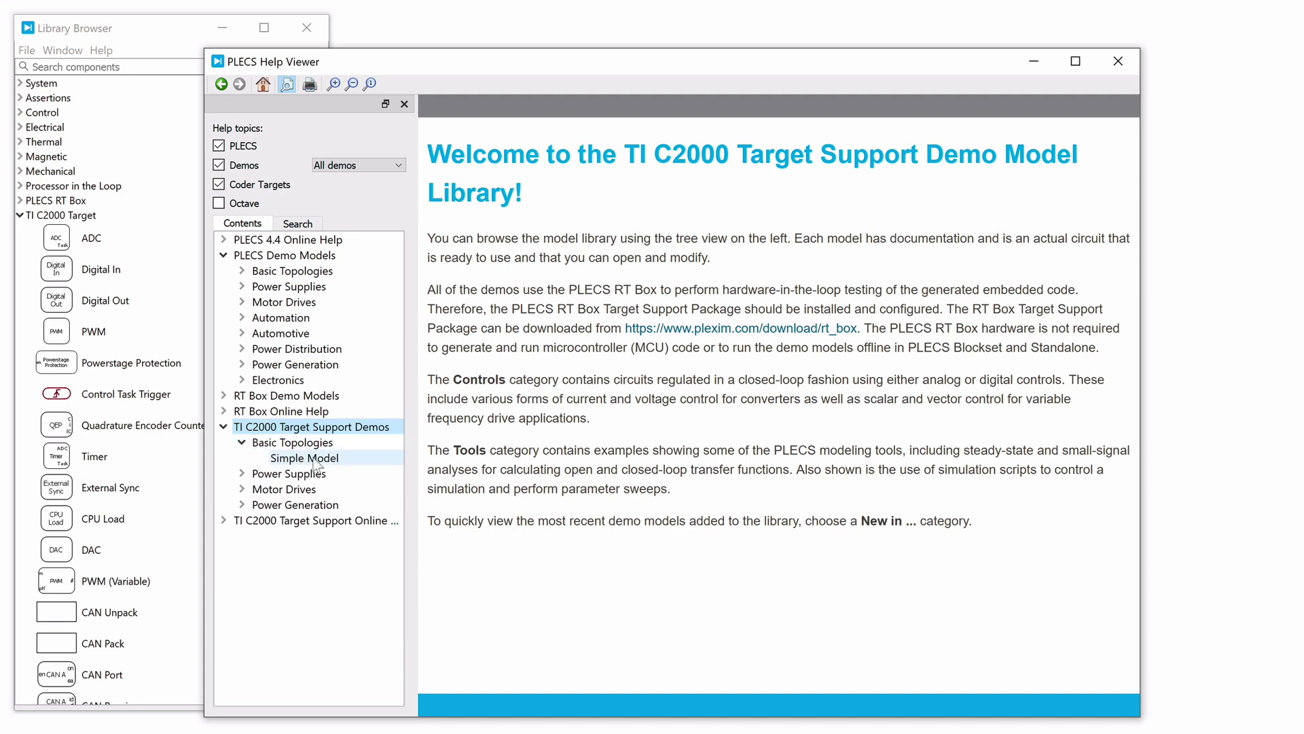
{"action": "left_click", "coordinate": [338, 460]}
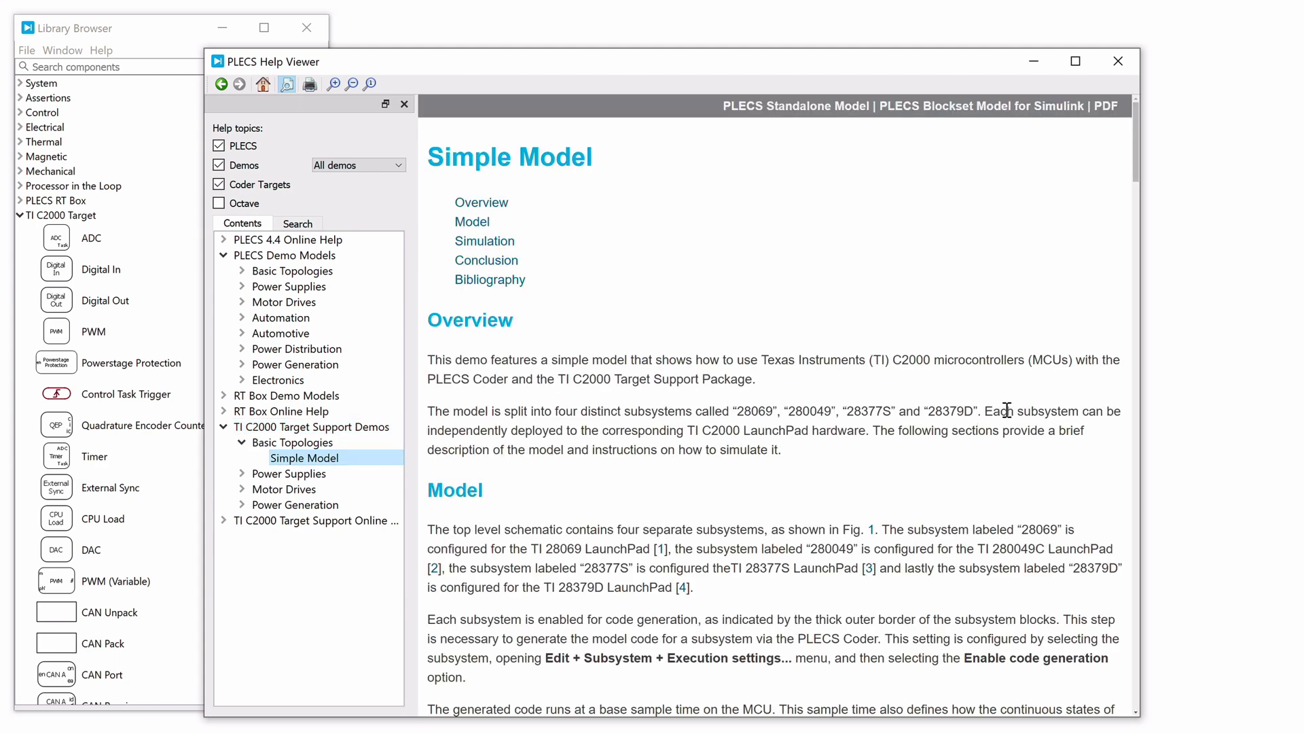
{"action": "scroll", "coordinate": [1008, 411], "scroll_direction": "down", "scroll_amount": 5}
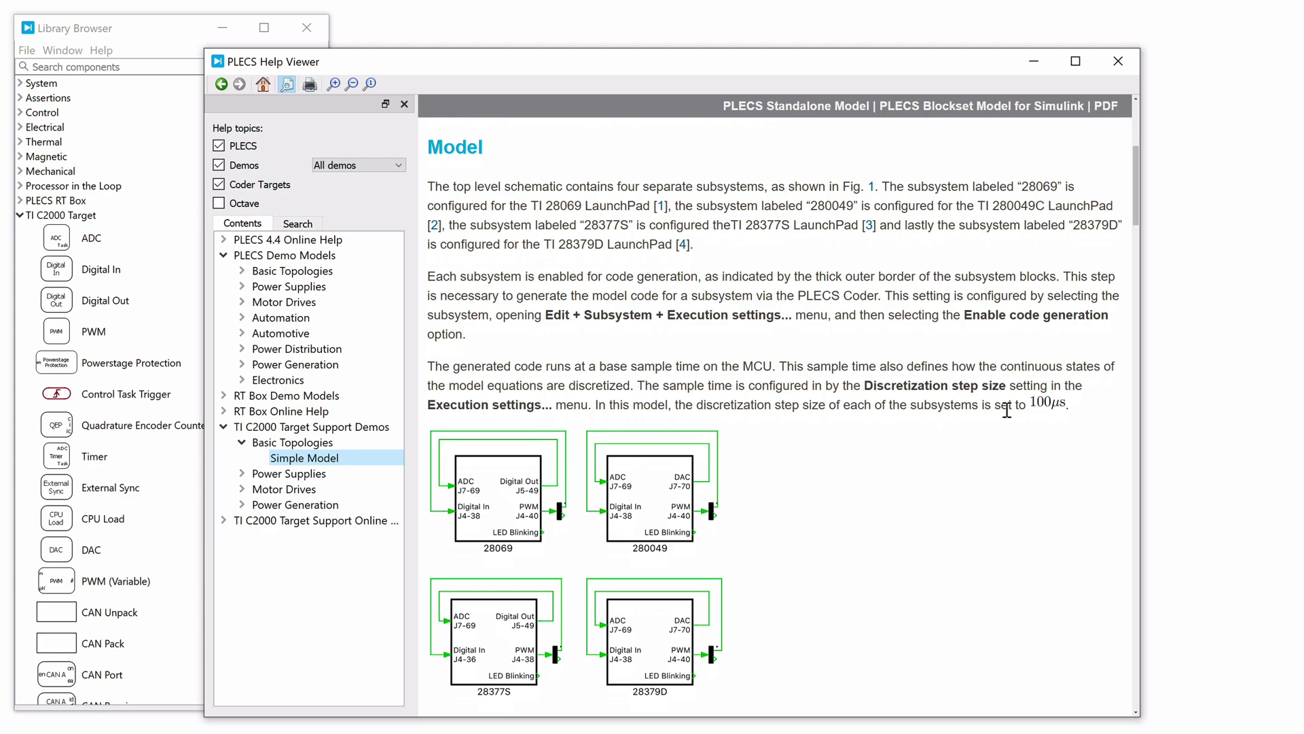
{"action": "scroll", "coordinate": [1008, 411], "scroll_direction": "down", "scroll_amount": 20}
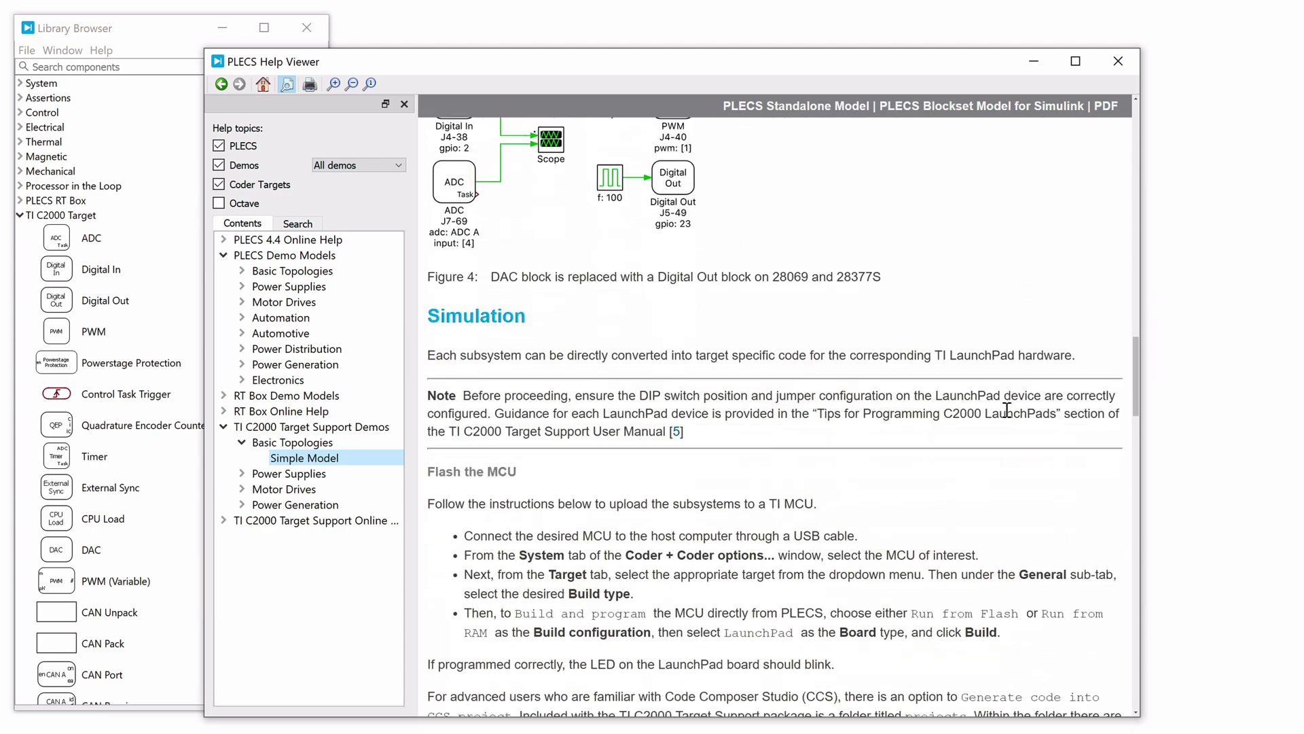
{"action": "scroll", "coordinate": [1007, 409], "scroll_direction": "down", "scroll_amount": 2}
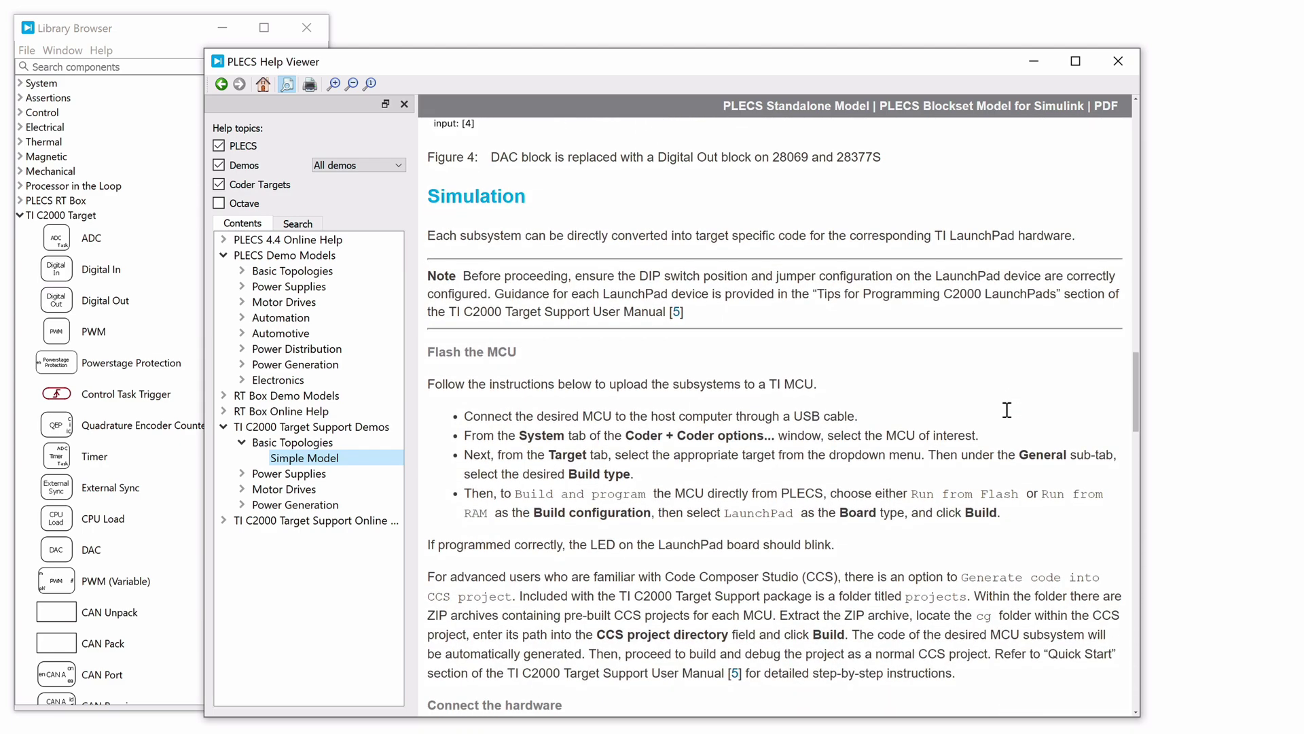
Step: Open simple_model as a standalone model, minimize the Help Viewer, and select 28379D
{"action": "left_click", "coordinate": [781, 109]}
{"action": "left_click", "coordinate": [1034, 61]}
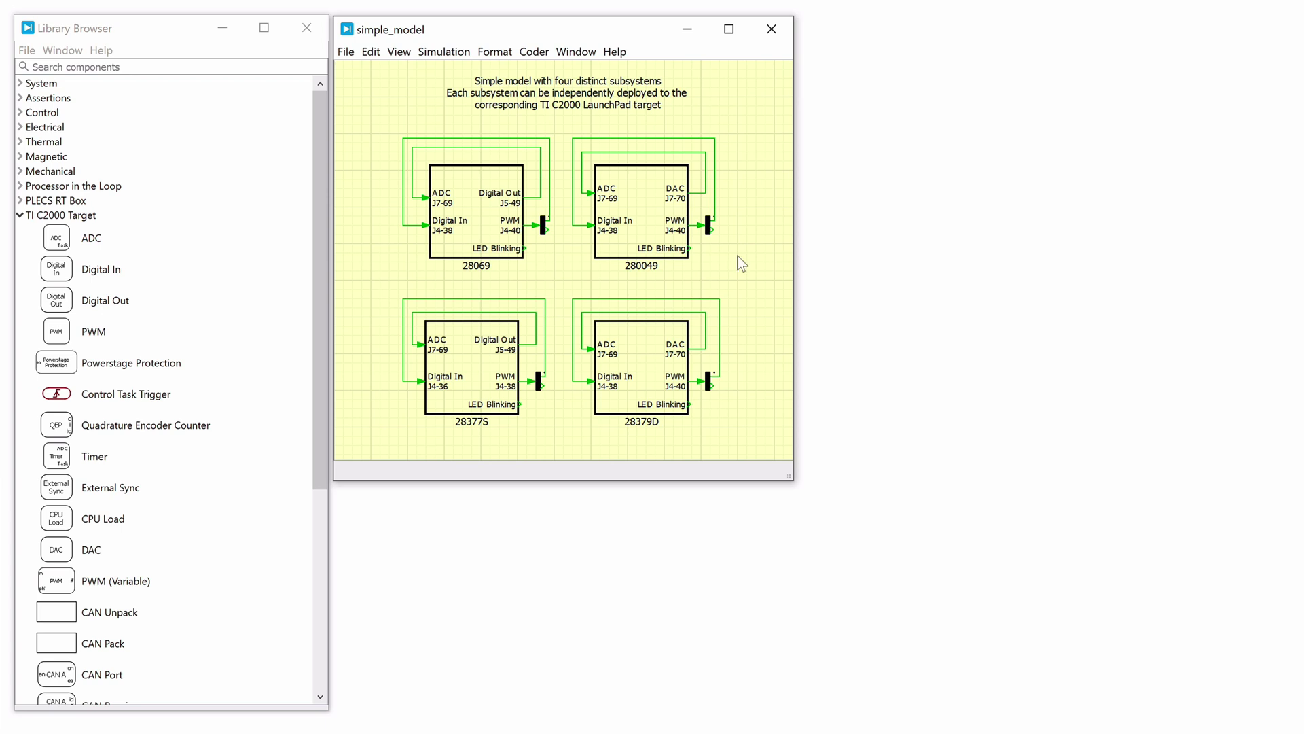
{"action": "left_click", "coordinate": [663, 369]}
Step: Review the 28379D subsystem's execution settings and close them unchanged
{"action": "right_click", "coordinate": [657, 391]}
{"action": "mouse_move", "coordinate": [784, 491]}
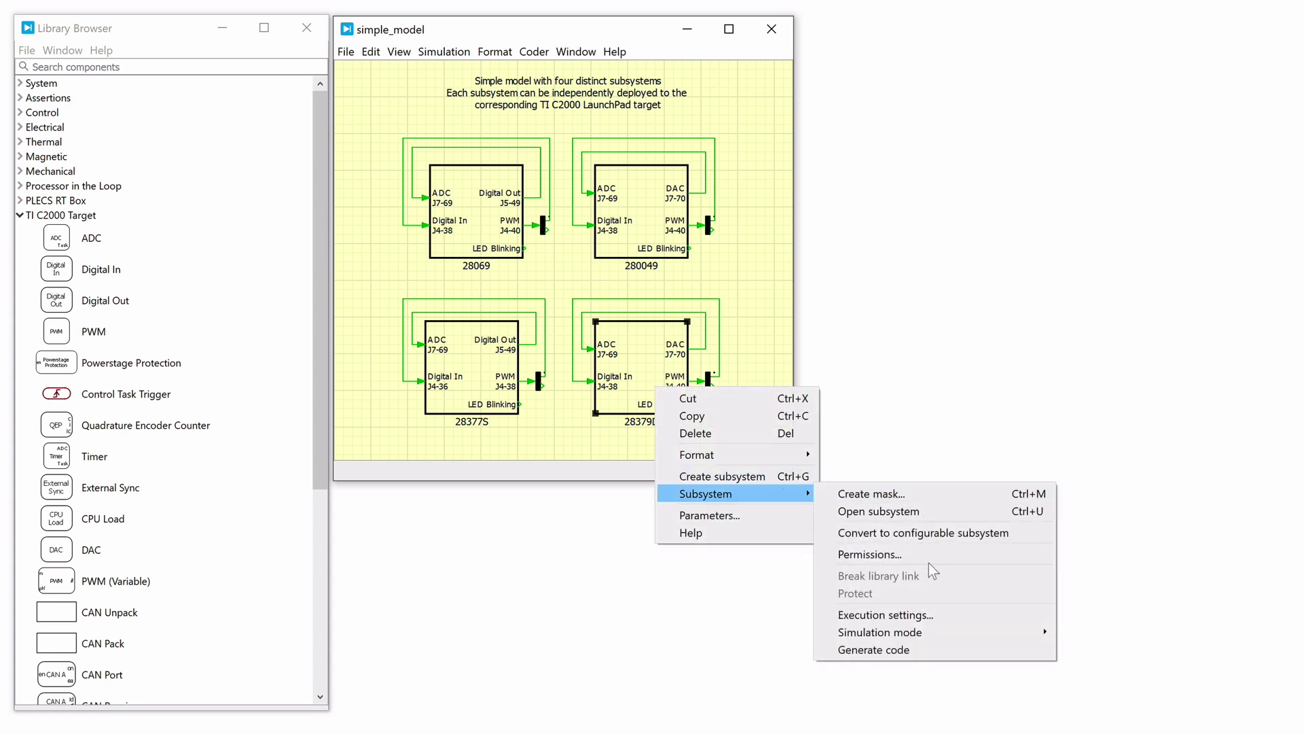
{"action": "left_click", "coordinate": [931, 615]}
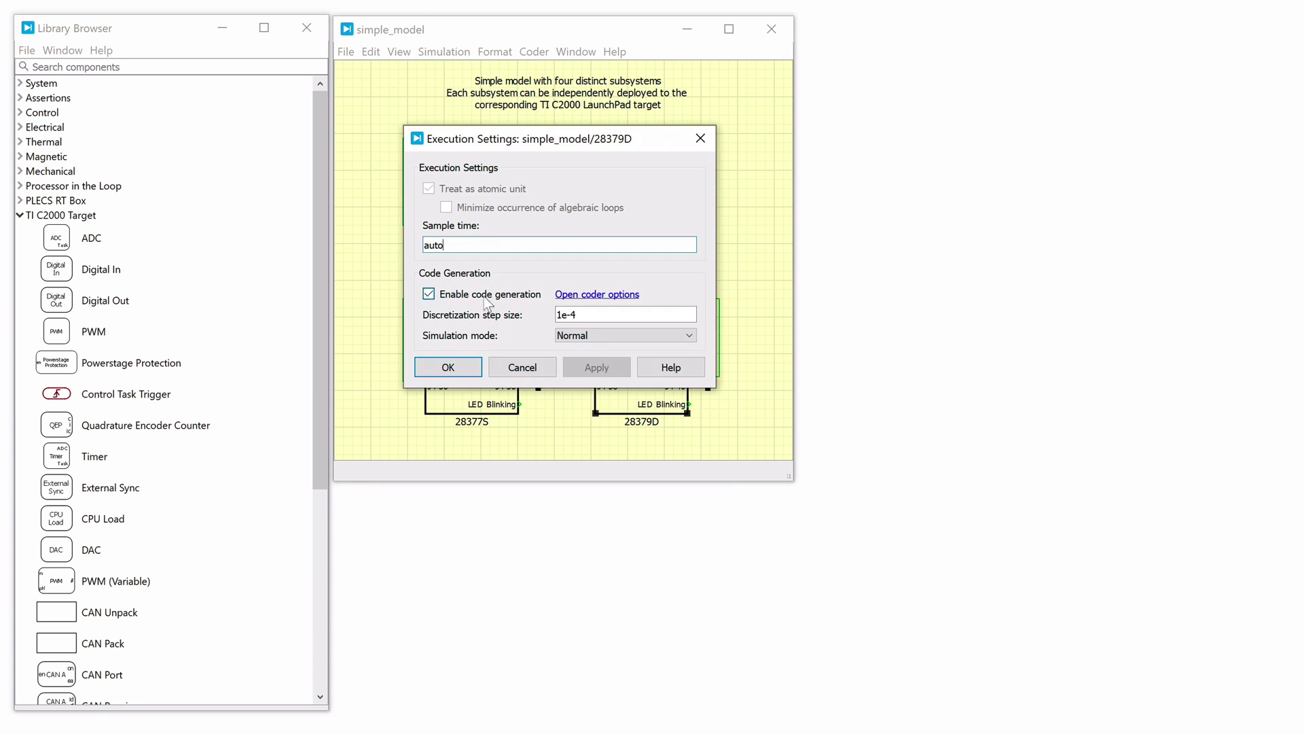
{"action": "left_click", "coordinate": [464, 369]}
{"action": "left_click", "coordinate": [725, 406]}
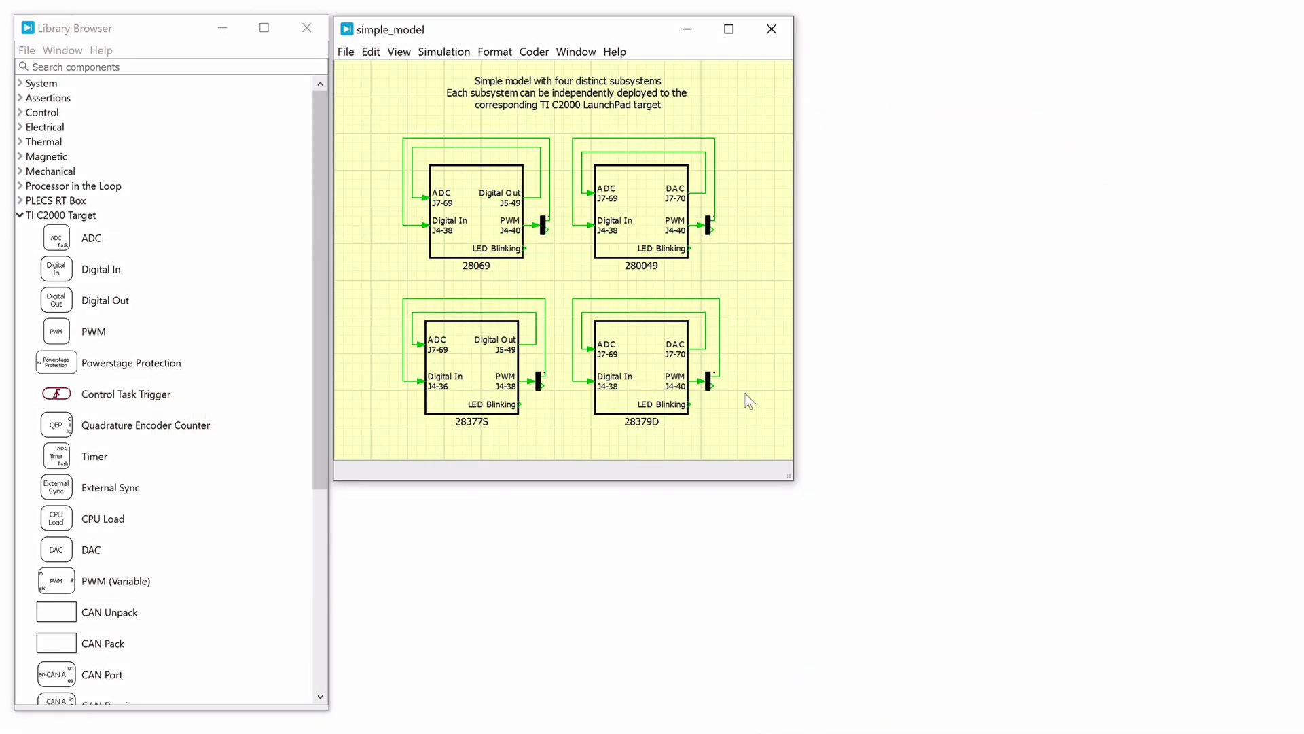
Step: Open the 28379D subsystem and inspect its LED blinking, sine/Gain/scope, PWM and 0.3 duty blocks
{"action": "double_click", "coordinate": [679, 393]}
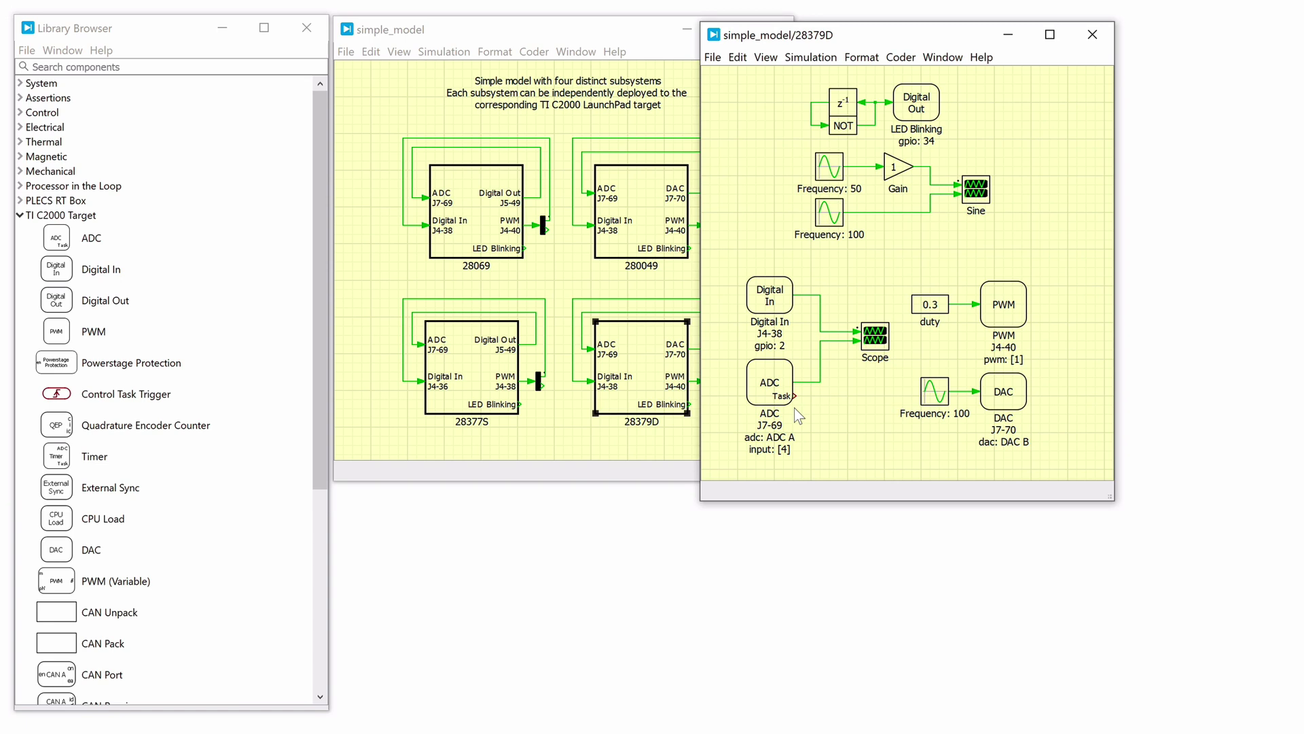
{"action": "left_click_drag", "start_coordinate": [777, 86], "coordinate": [942, 136]}
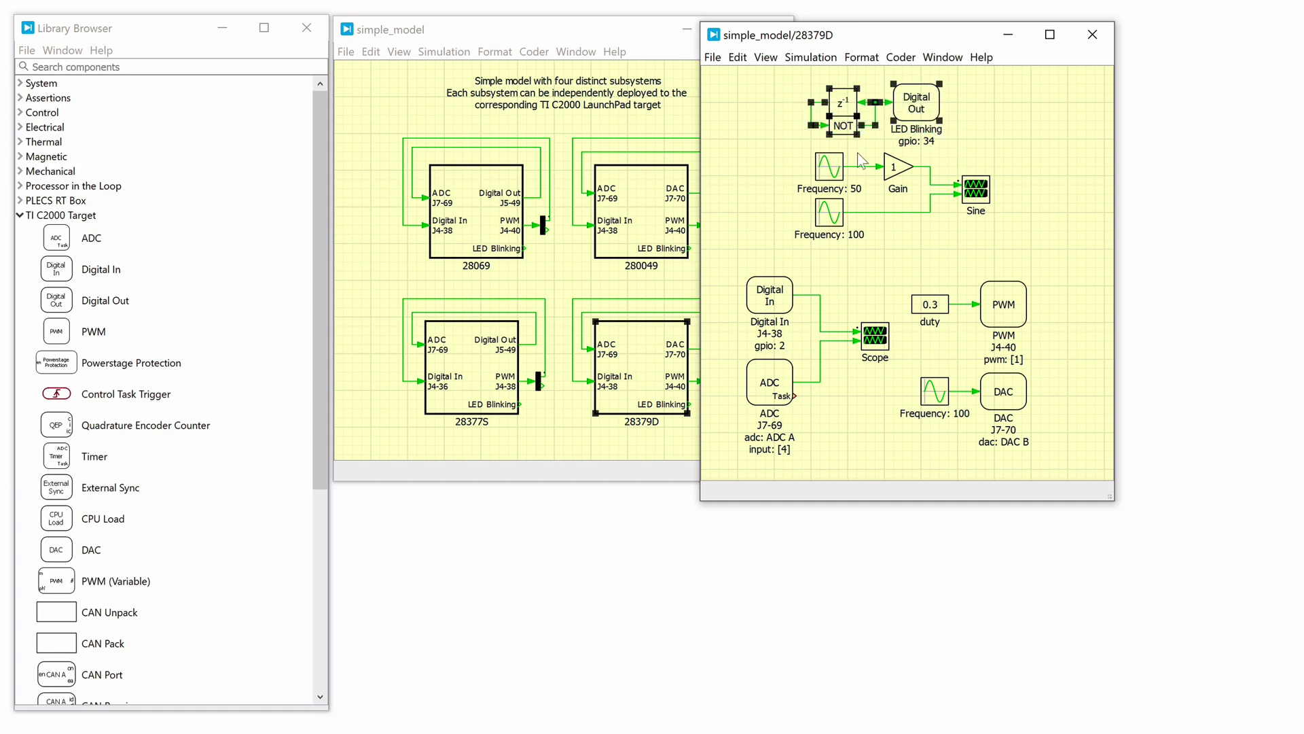
{"action": "left_click_drag", "start_coordinate": [786, 147], "coordinate": [998, 240]}
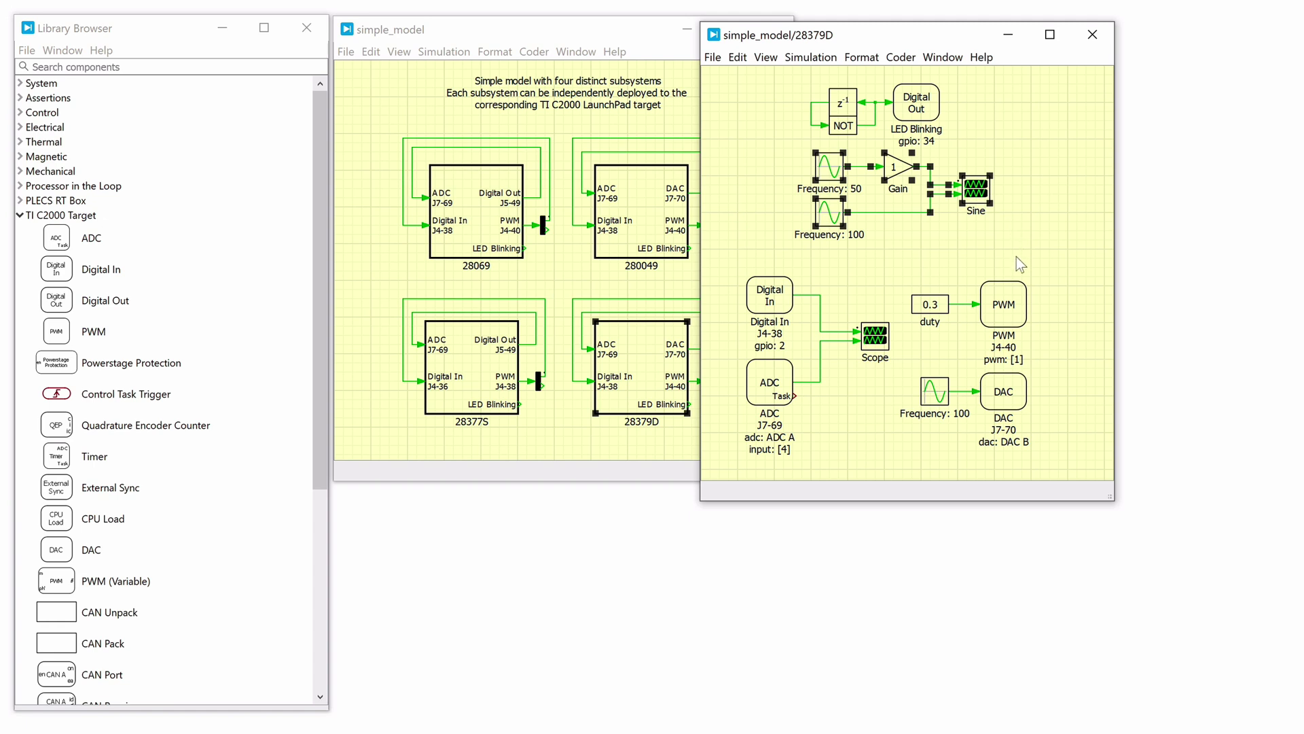
{"action": "left_click", "coordinate": [1021, 315]}
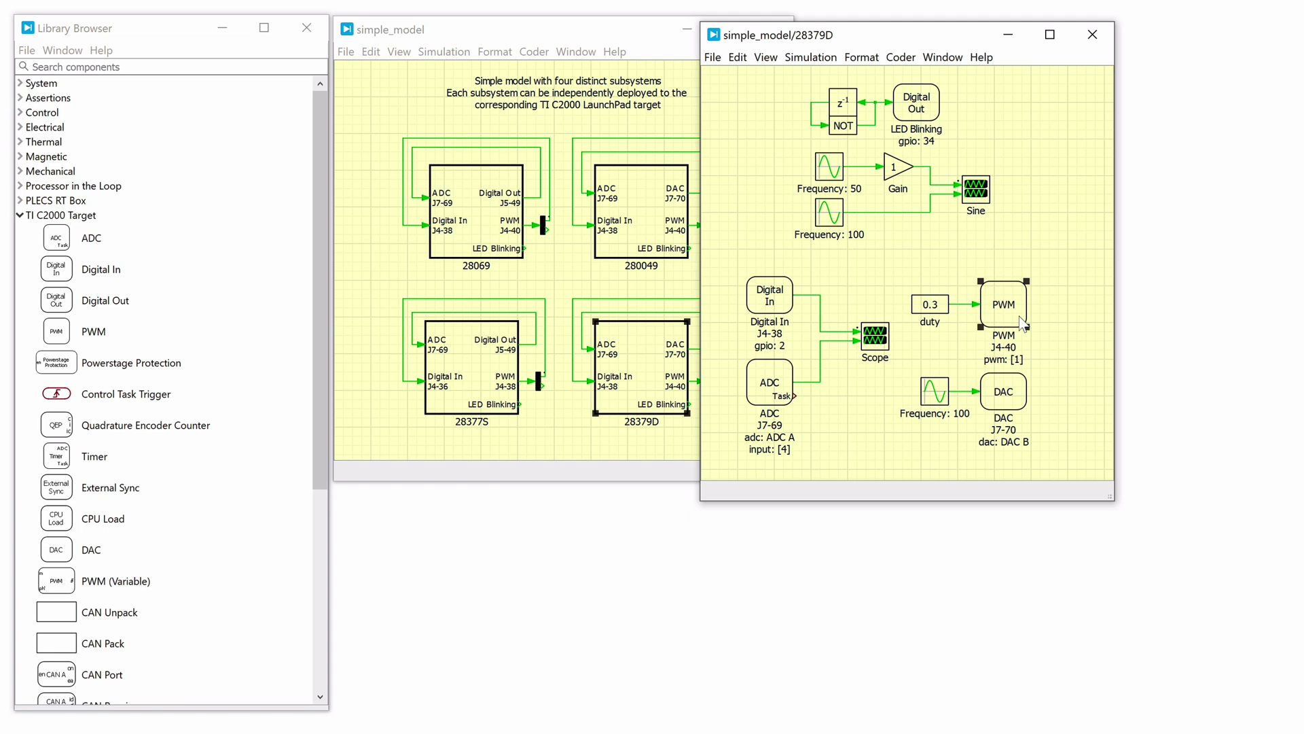
{"action": "left_click", "coordinate": [947, 310]}
Step: Review the PWM J4-40 and DAC J7-70 block parameters without changes
{"action": "double_click", "coordinate": [1011, 317]}
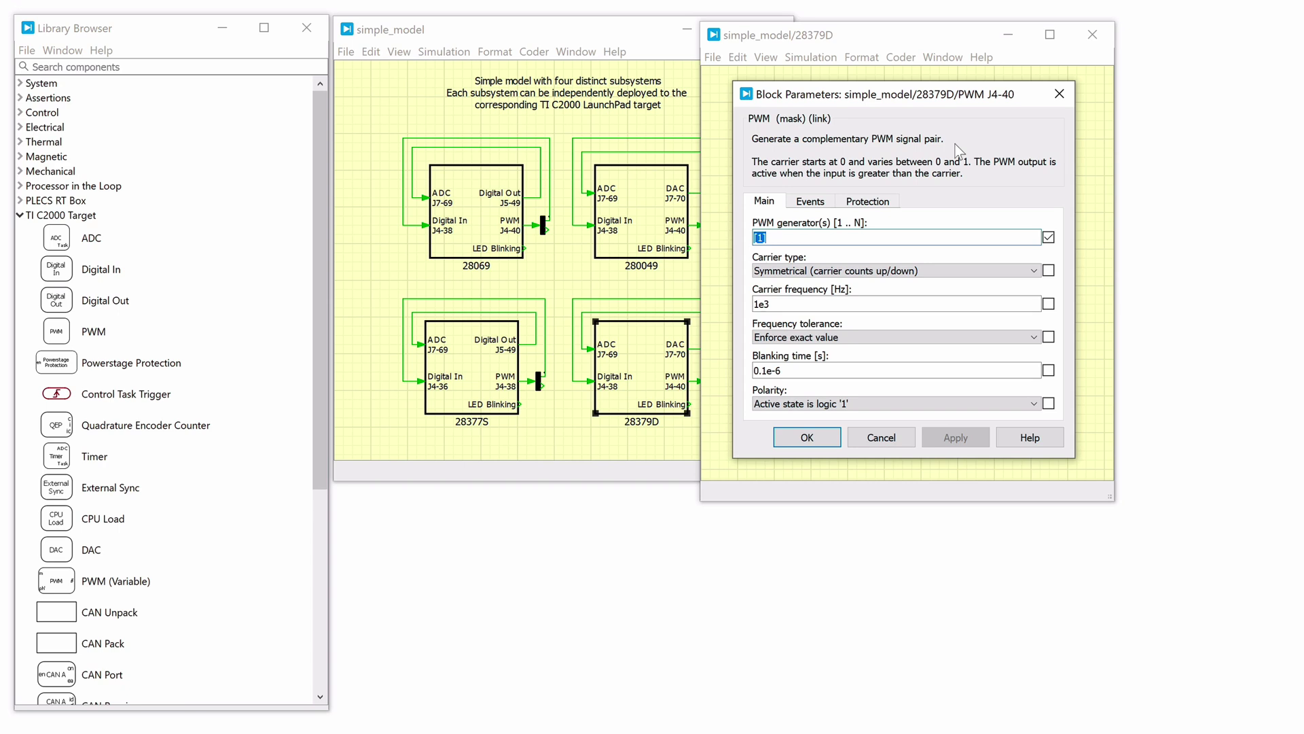
{"action": "left_click", "coordinate": [1057, 94]}
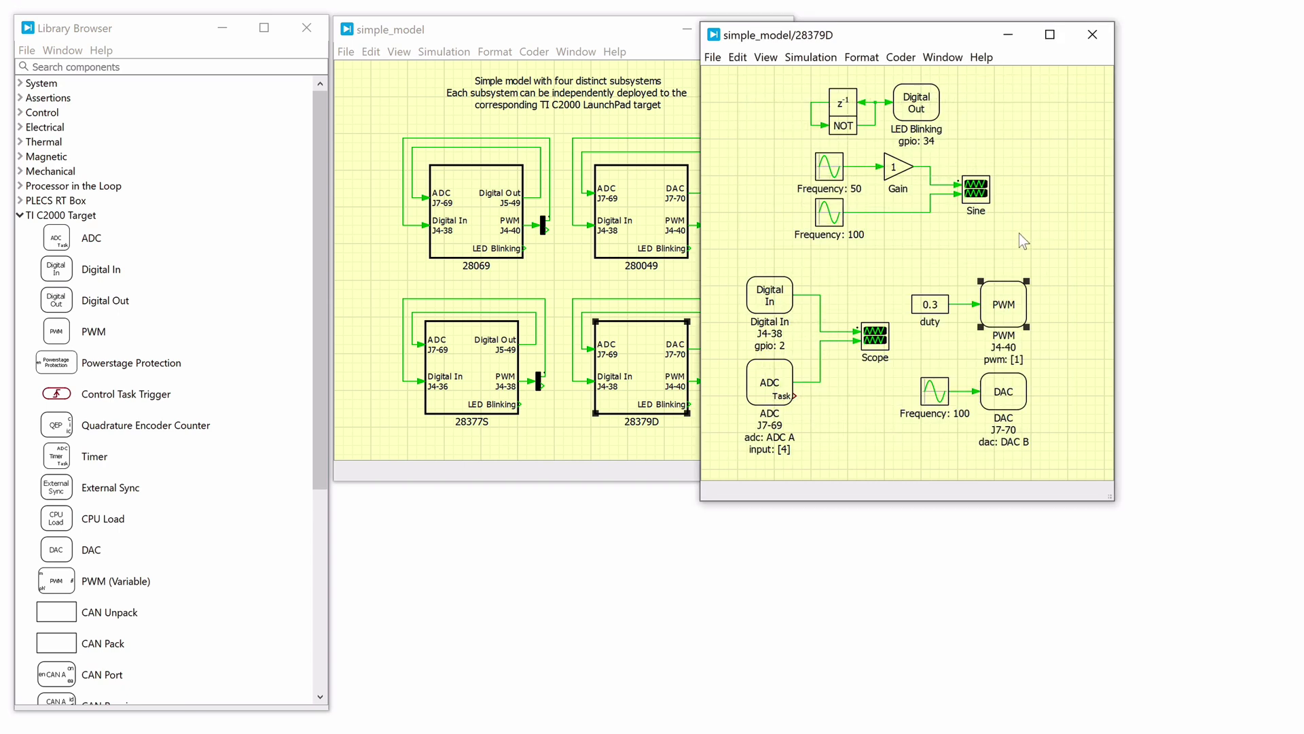
{"action": "left_click", "coordinate": [1021, 394]}
{"action": "double_click", "coordinate": [1020, 395]}
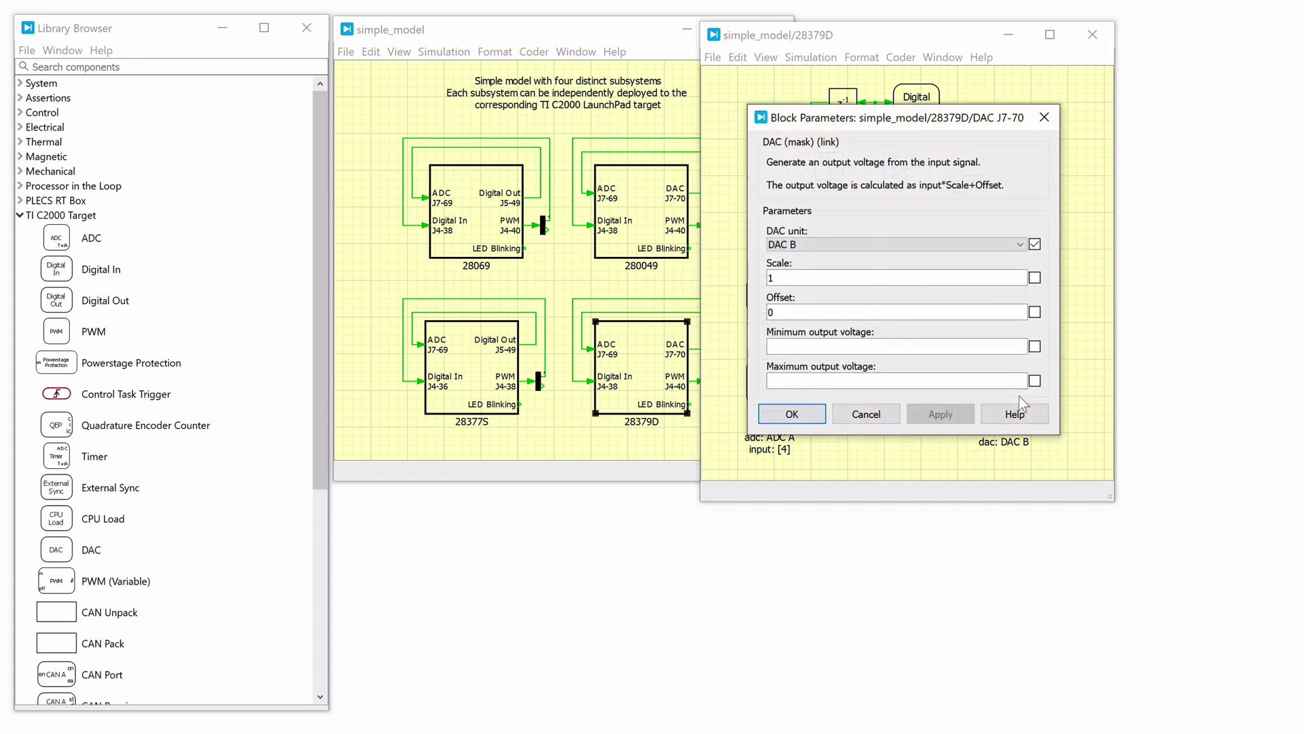
{"action": "left_click", "coordinate": [796, 416]}
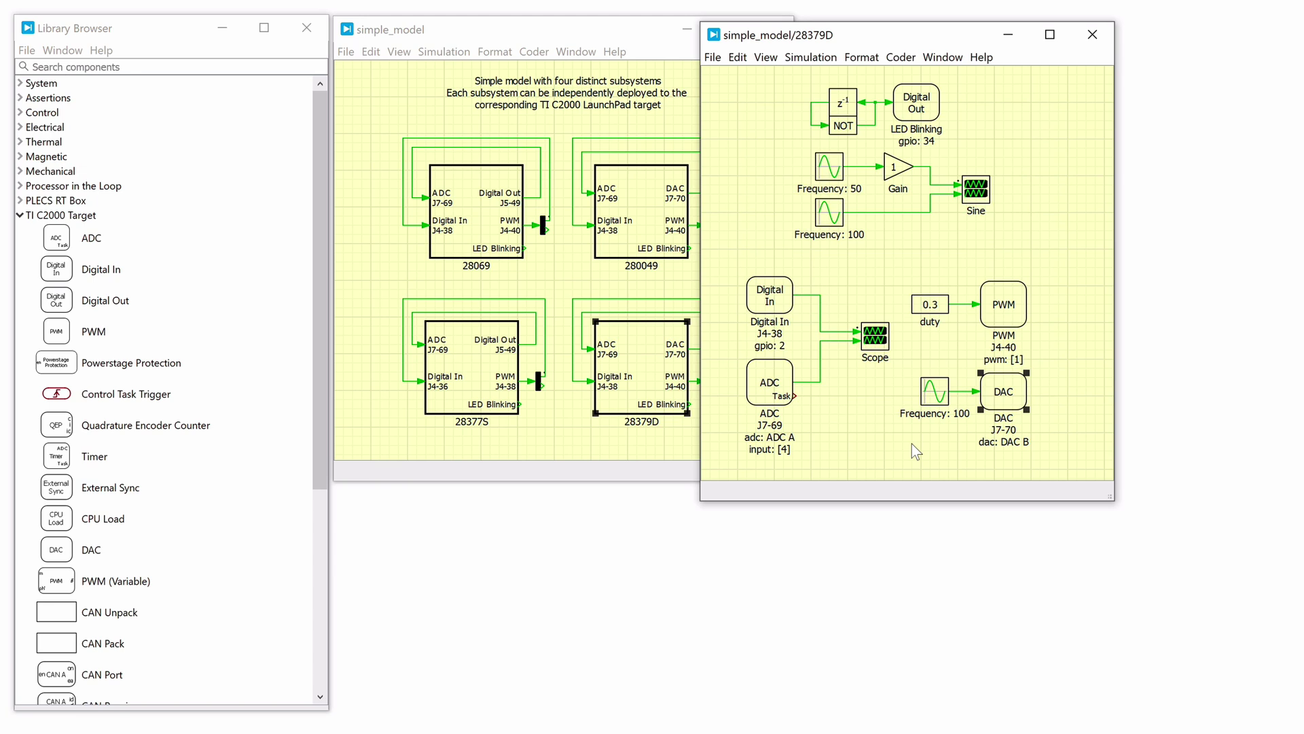
Step: Inspect the ADC and Digital In blocks, then bring the top-level simple_model forward
{"action": "left_click", "coordinate": [780, 385]}
{"action": "left_click", "coordinate": [771, 305]}
{"action": "left_click", "coordinate": [667, 429]}
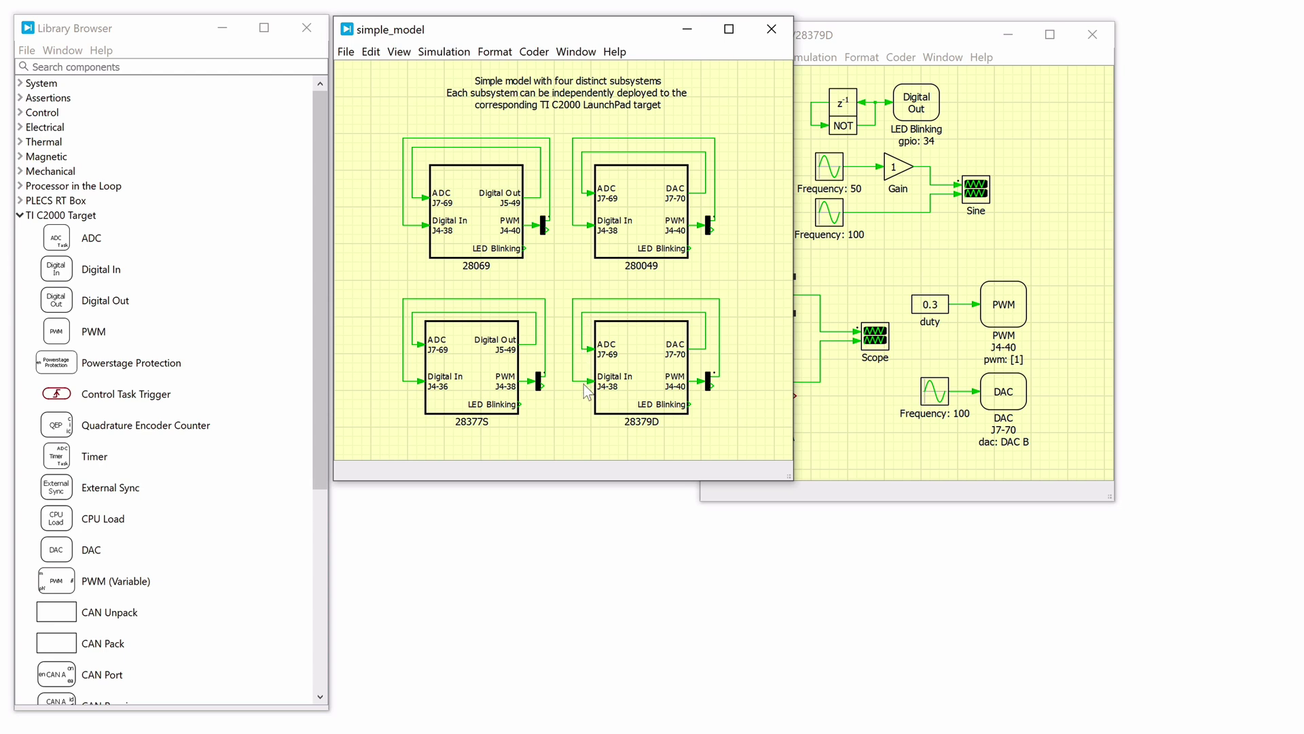
Step: Open the 28069 subsystem and look under the mask of its ADC J7-69 block
{"action": "double_click", "coordinate": [479, 246]}
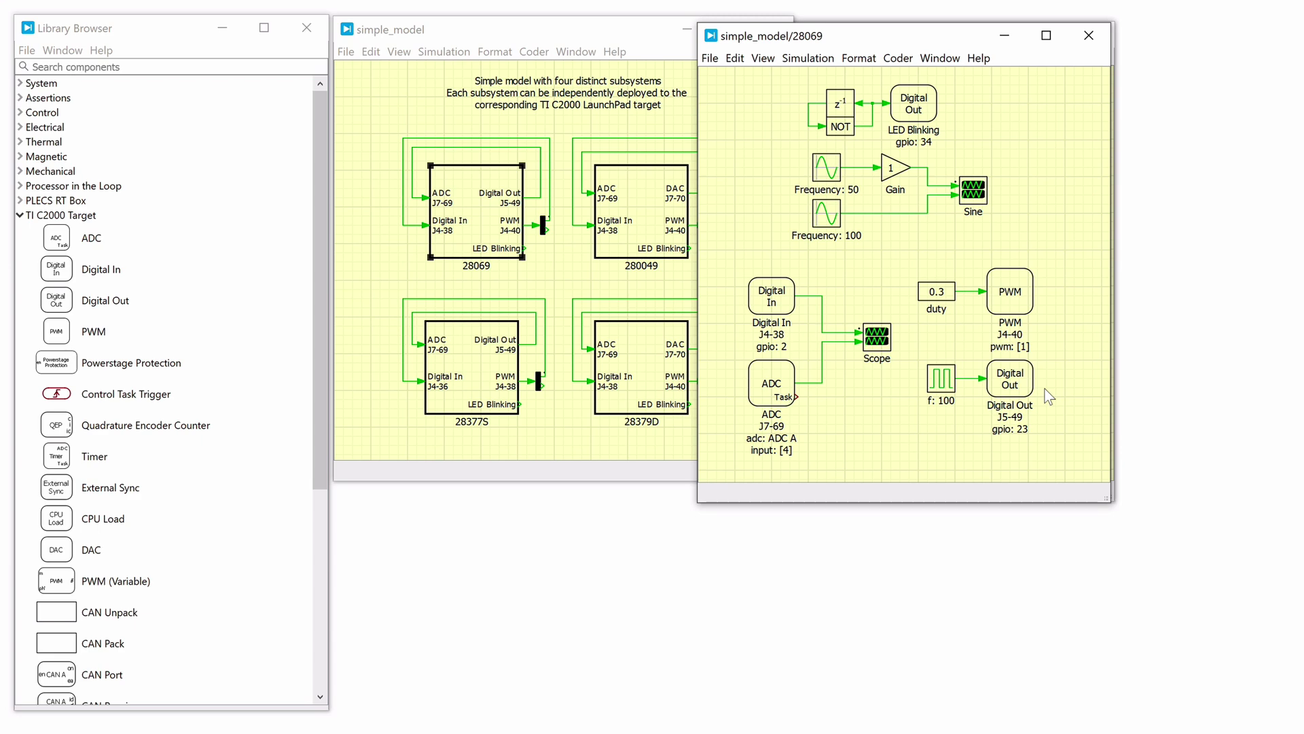
{"action": "right_click", "coordinate": [771, 385]}
{"action": "mouse_move", "coordinate": [844, 491]}
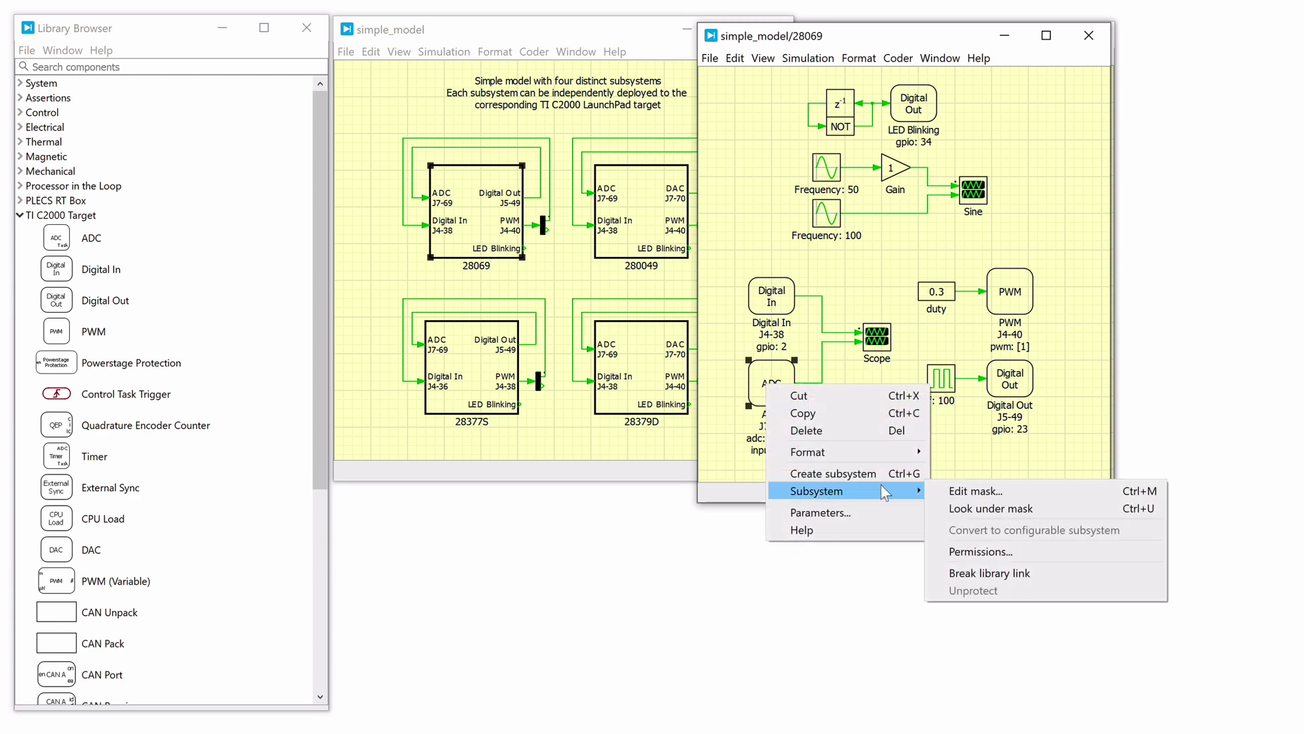
{"action": "left_click", "coordinate": [1004, 508]}
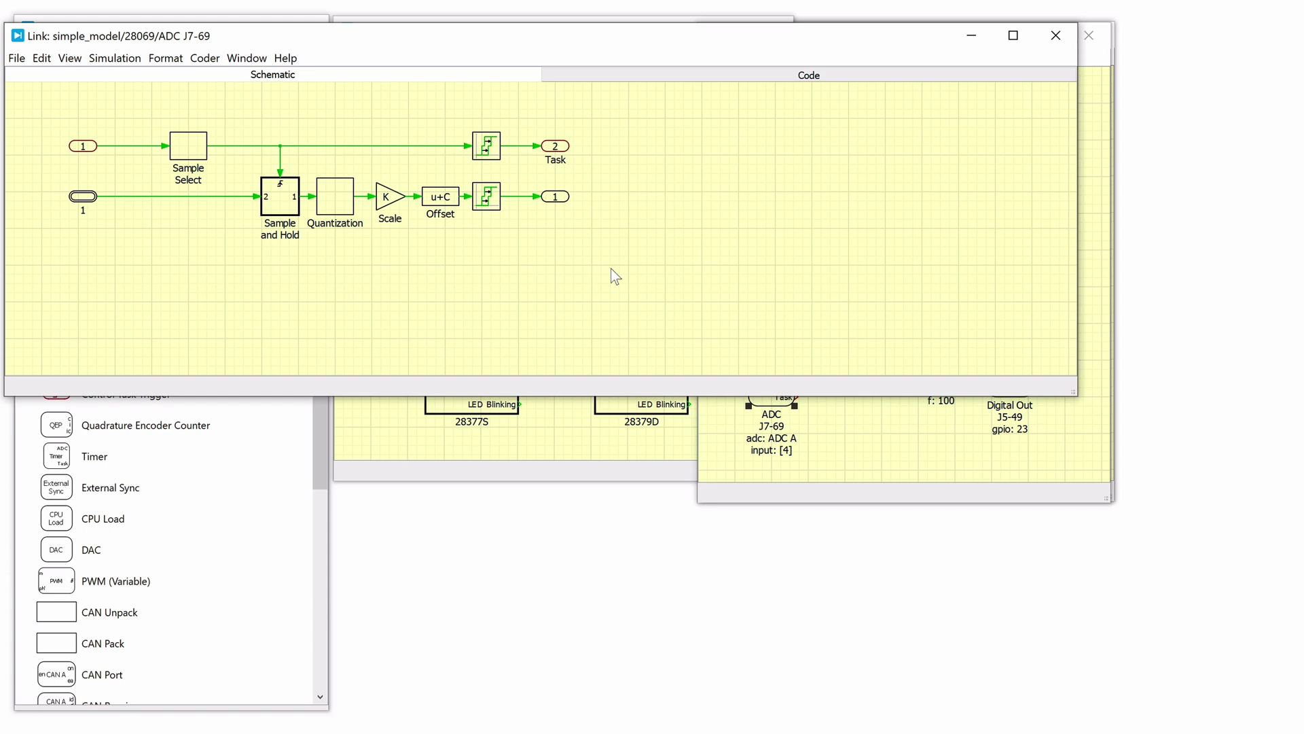
Step: Close the ADC internals and start the simple_model simulation
{"action": "left_click", "coordinate": [1056, 35]}
{"action": "left_click", "coordinate": [406, 73]}
{"action": "left_click", "coordinate": [438, 53]}
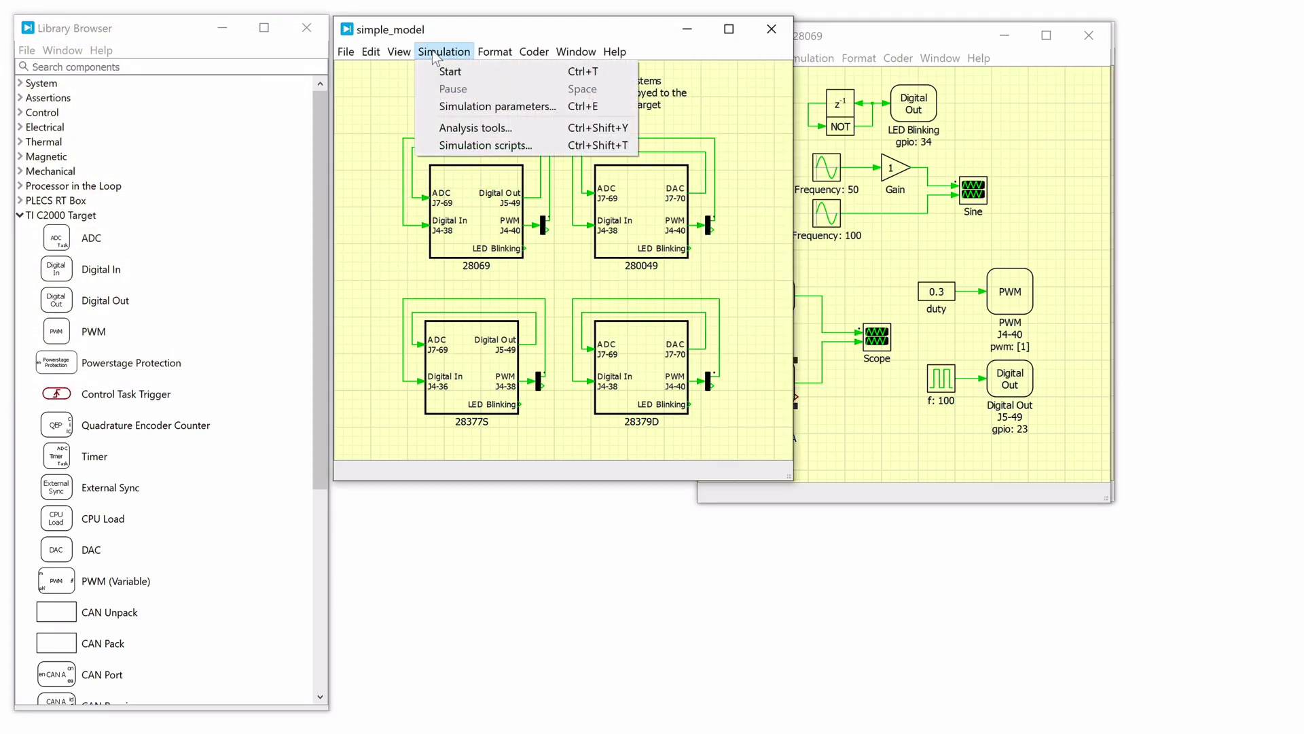
{"action": "left_click", "coordinate": [481, 70]}
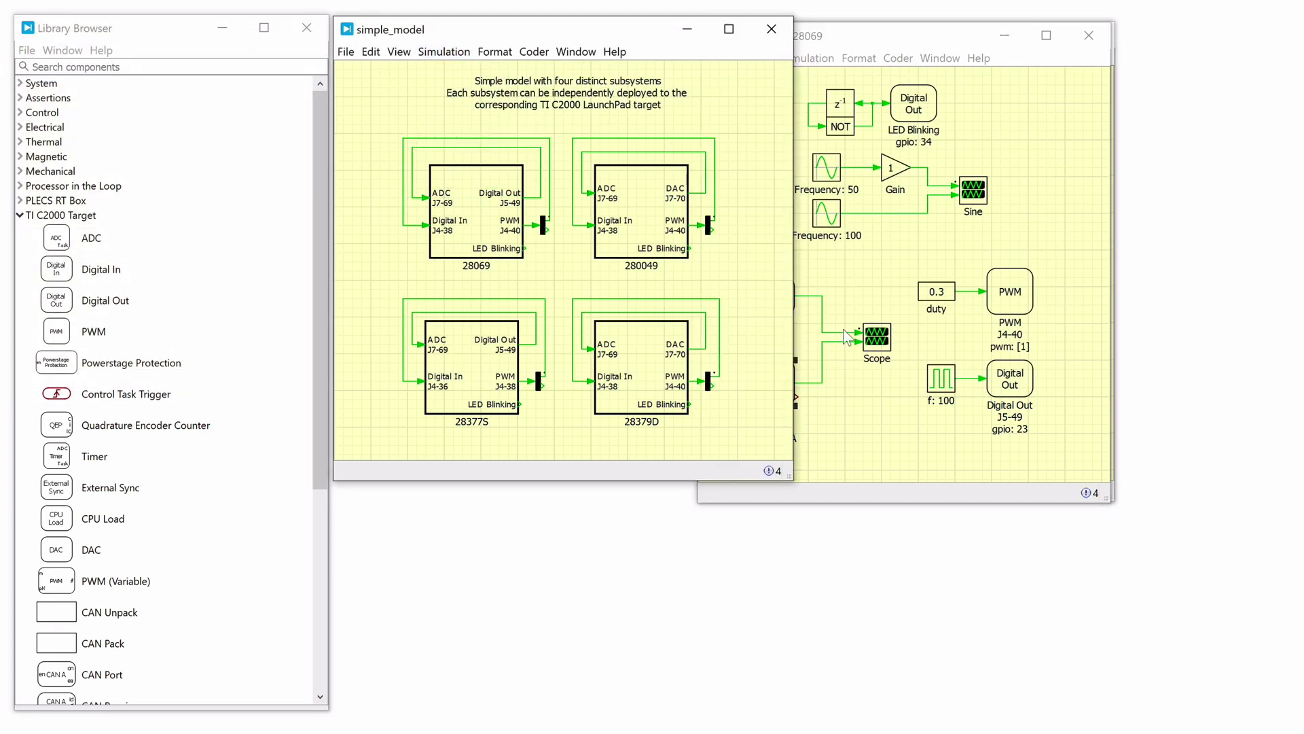
Step: Check the 28069 and 28379D scope waveforms, then return to the top-level model
{"action": "left_click", "coordinate": [878, 339]}
{"action": "double_click", "coordinate": [879, 341]}
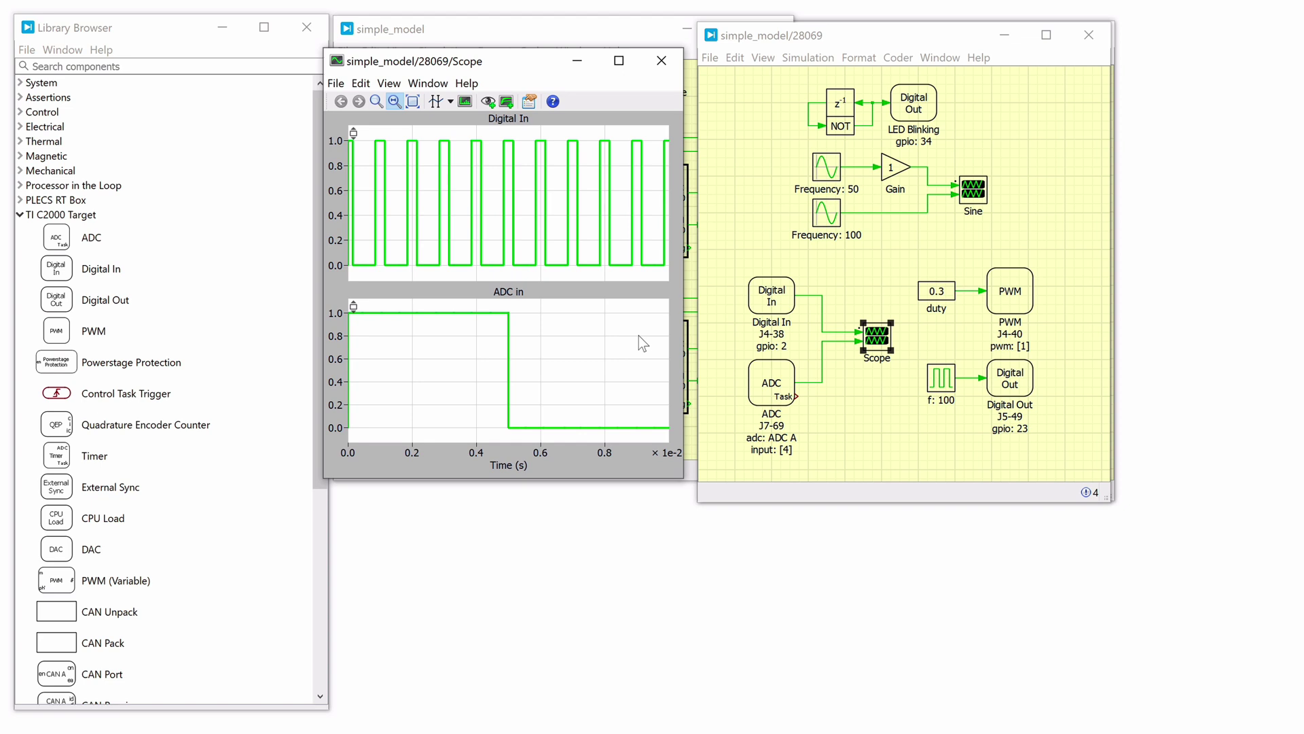
{"action": "left_click", "coordinate": [661, 61]}
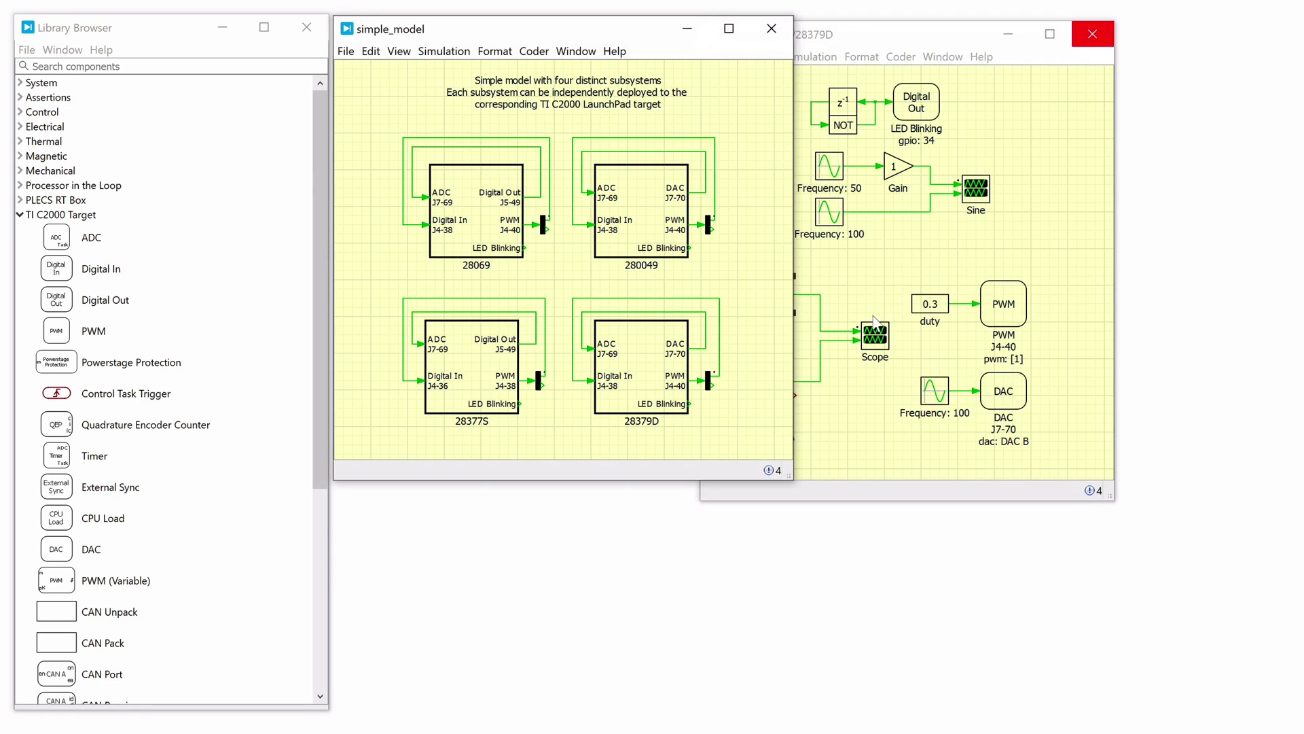
{"action": "left_click", "coordinate": [873, 340]}
{"action": "double_click", "coordinate": [874, 340]}
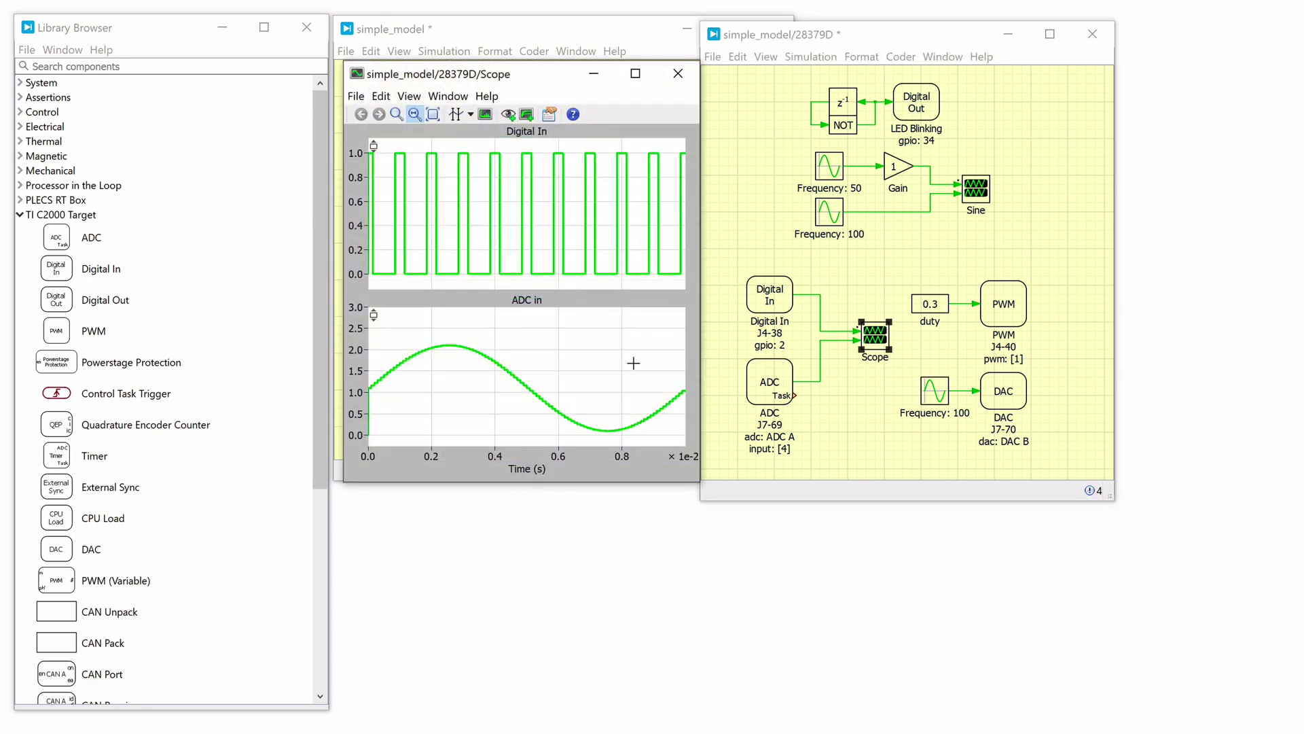
{"action": "left_click", "coordinate": [678, 73]}
{"action": "left_click", "coordinate": [668, 425]}
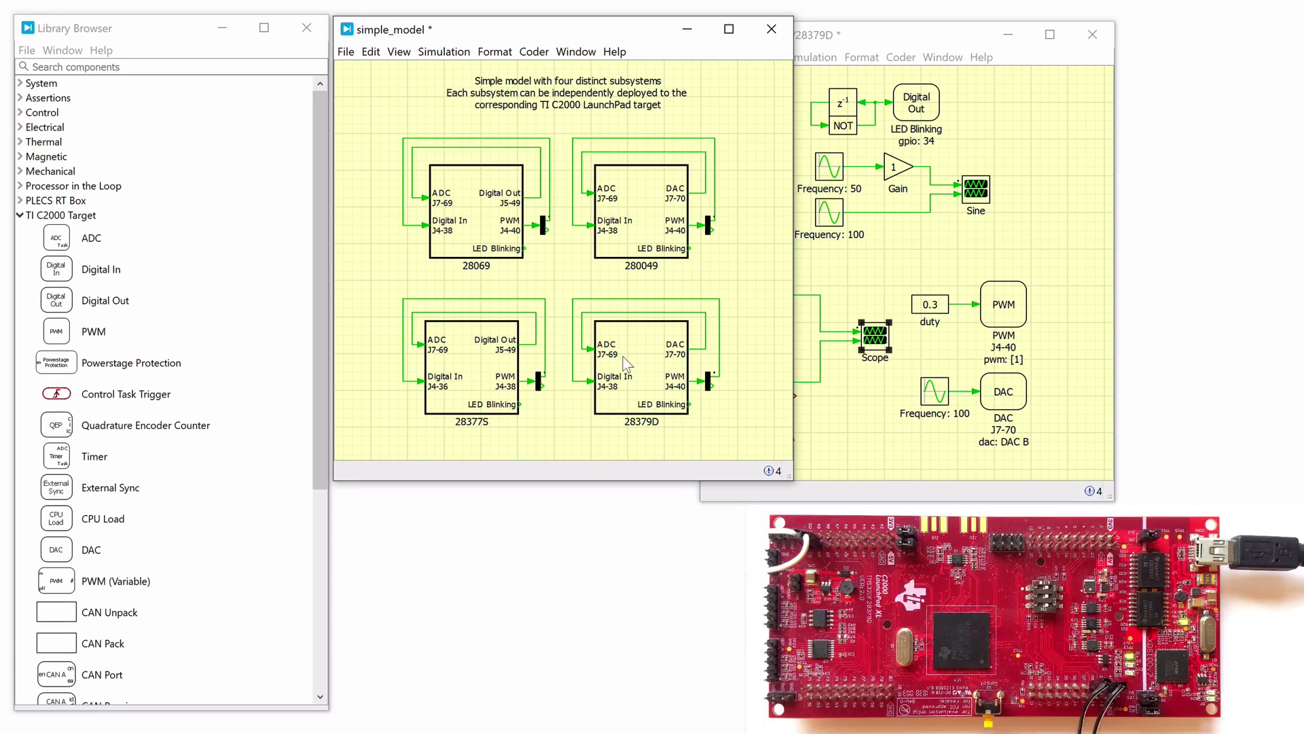
Step: Select the 28379D subsystem and open the Coder menu
{"action": "left_click", "coordinate": [637, 361]}
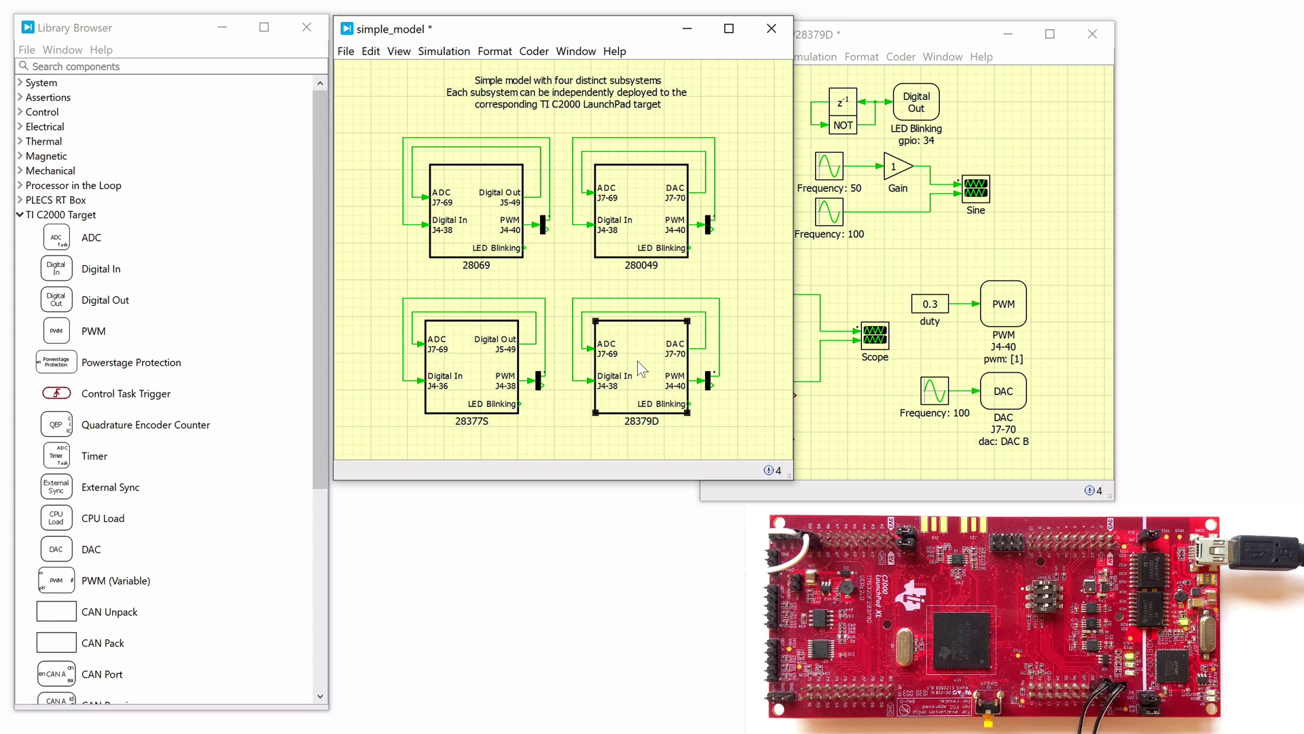
{"action": "left_click", "coordinate": [533, 52]}
Step: Open Coder Options and browse Target settings of the 280049, 28377S and 28379D subsystems
{"action": "left_click", "coordinate": [609, 74]}
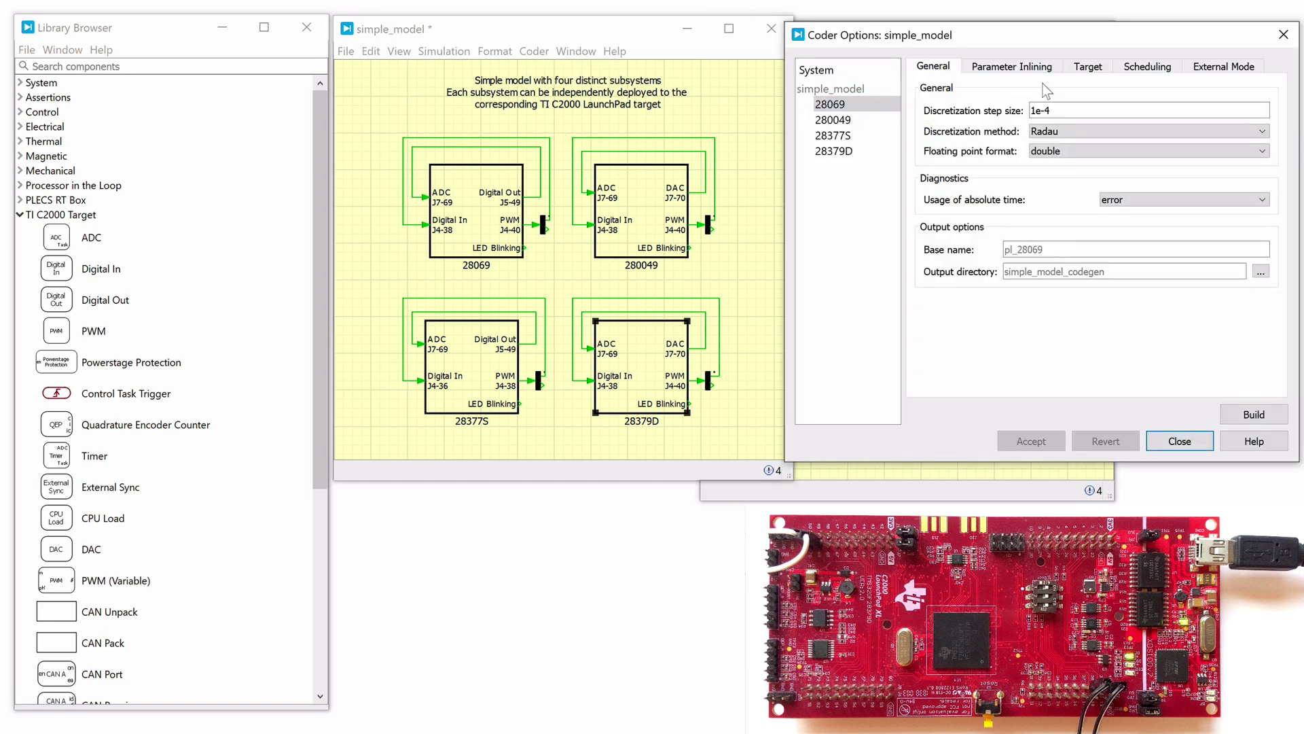
{"action": "left_click", "coordinate": [1089, 68]}
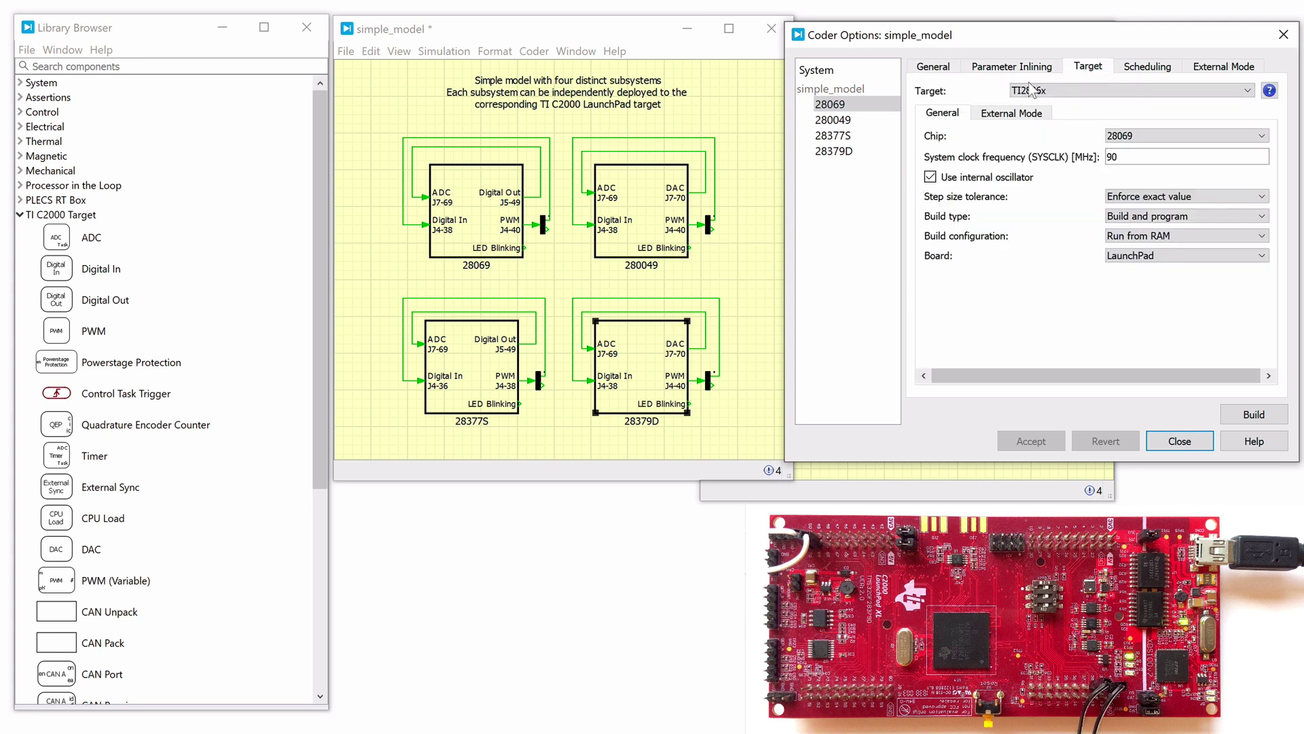
{"action": "left_click", "coordinate": [873, 119]}
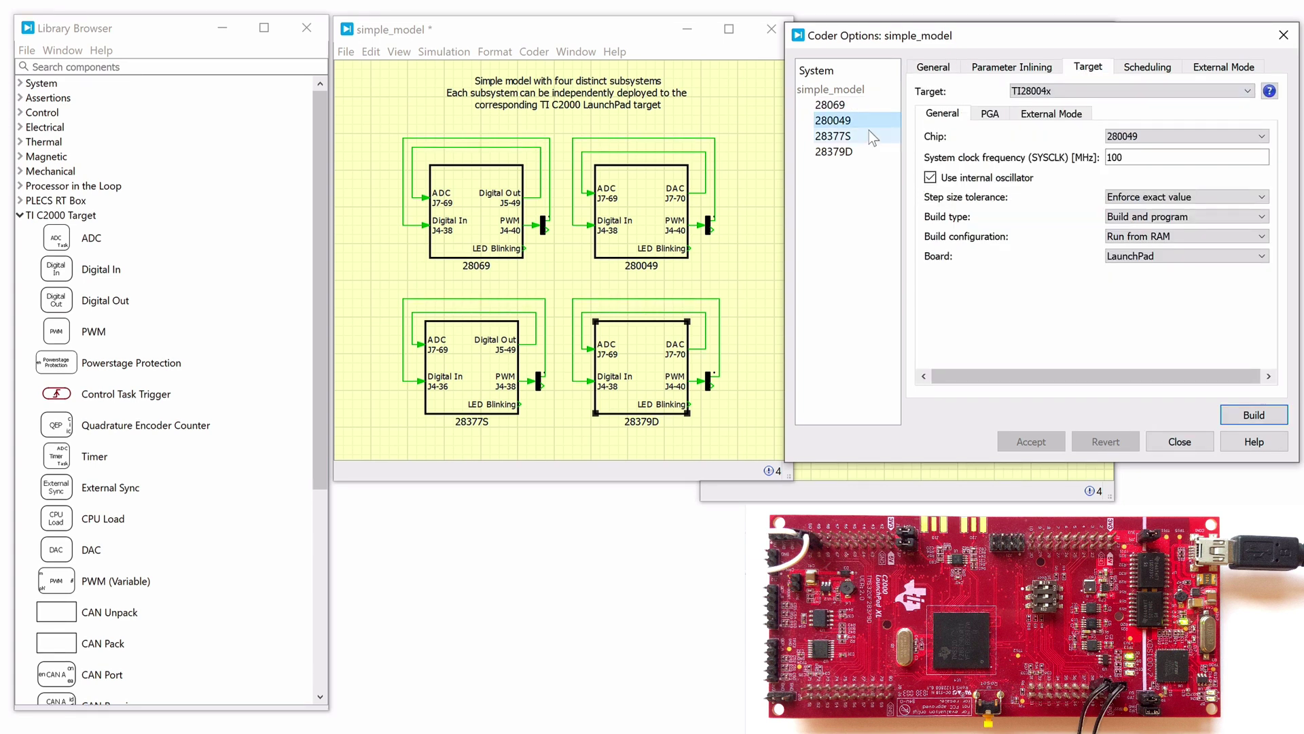
{"action": "left_click", "coordinate": [866, 132]}
{"action": "left_click", "coordinate": [859, 152]}
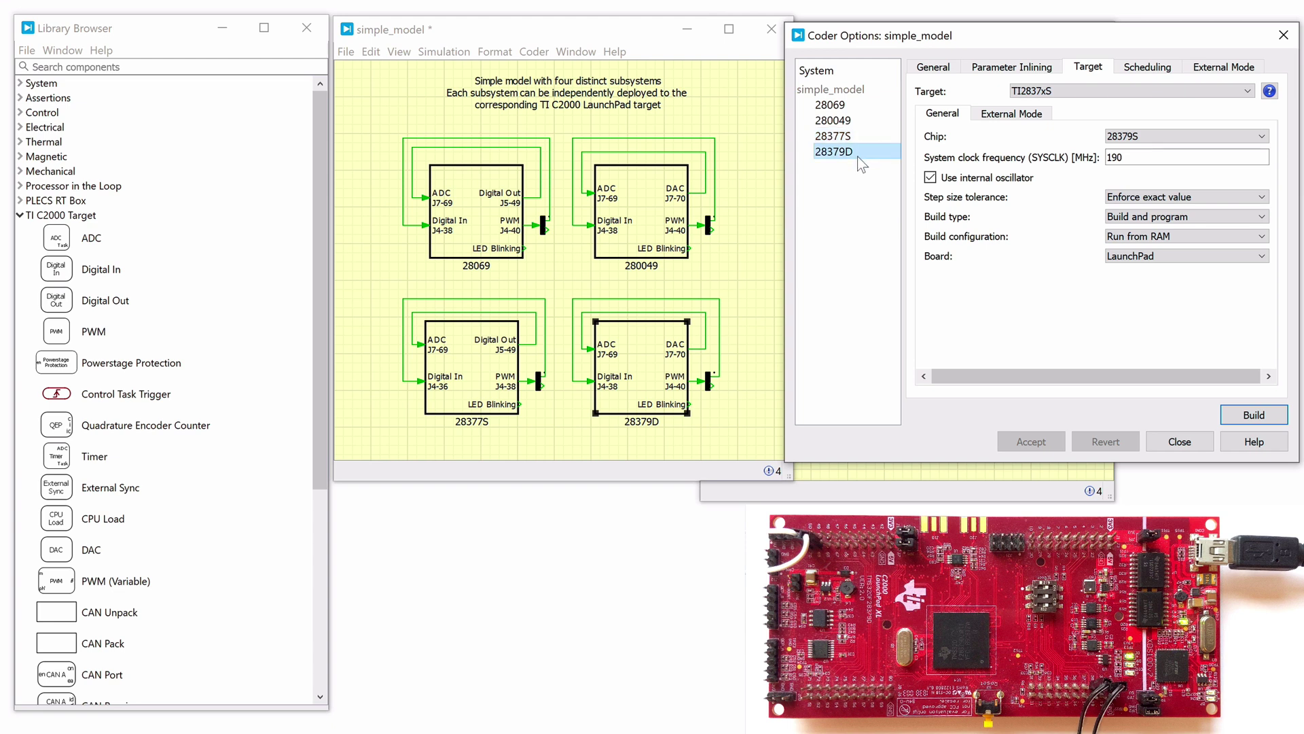
Step: Check the General tab's 1e-4 discretization step, then return to 28379D's Target settings
{"action": "left_click", "coordinate": [935, 67]}
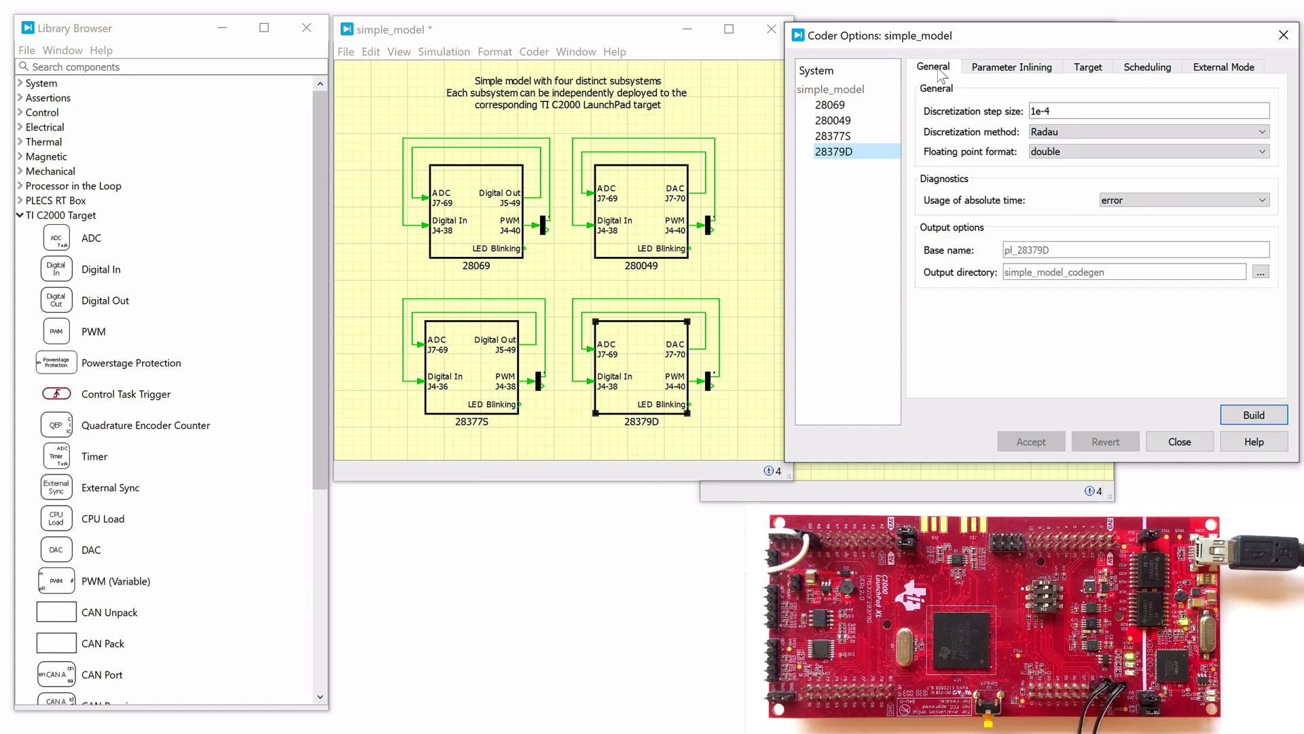
{"action": "left_click", "coordinate": [1069, 109]}
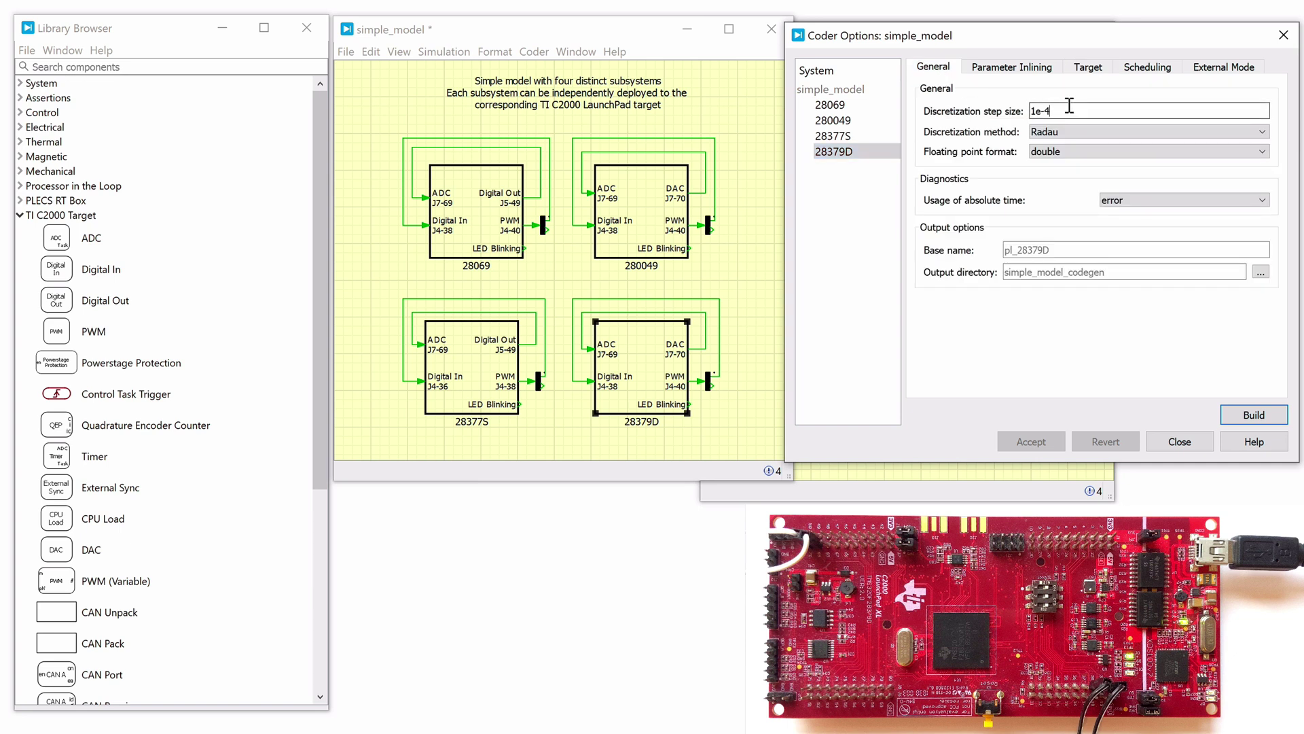
{"action": "left_click", "coordinate": [860, 152]}
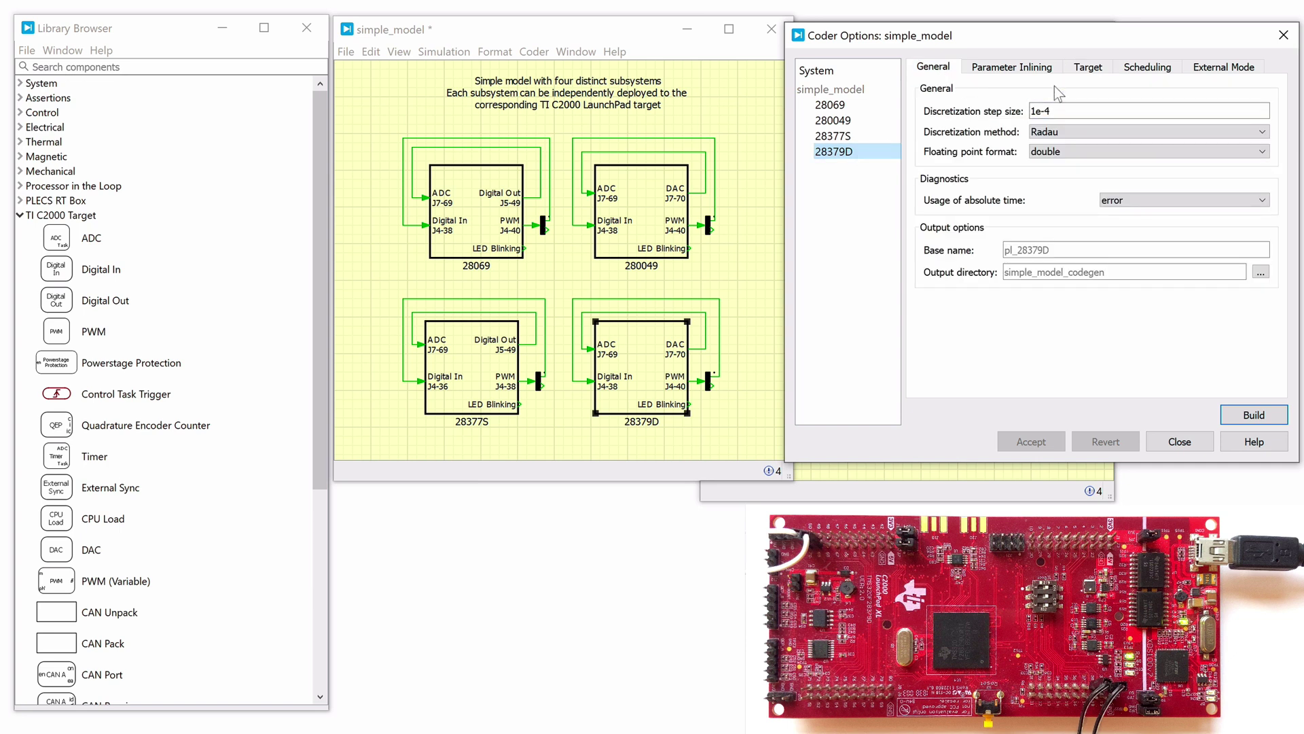
{"action": "left_click", "coordinate": [1083, 69]}
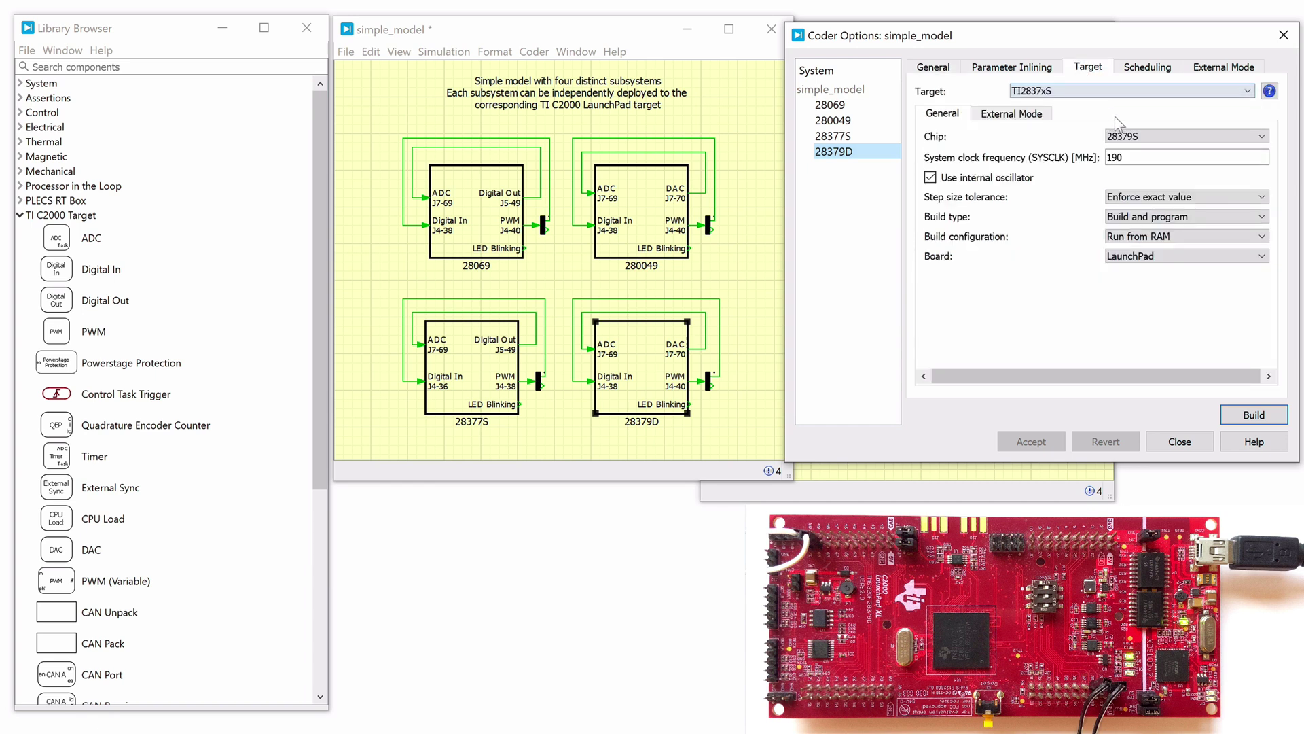
Step: Keep Build and program, Run from RAM and LaunchPad, then build 28379D onto the board
{"action": "left_click", "coordinate": [1257, 217]}
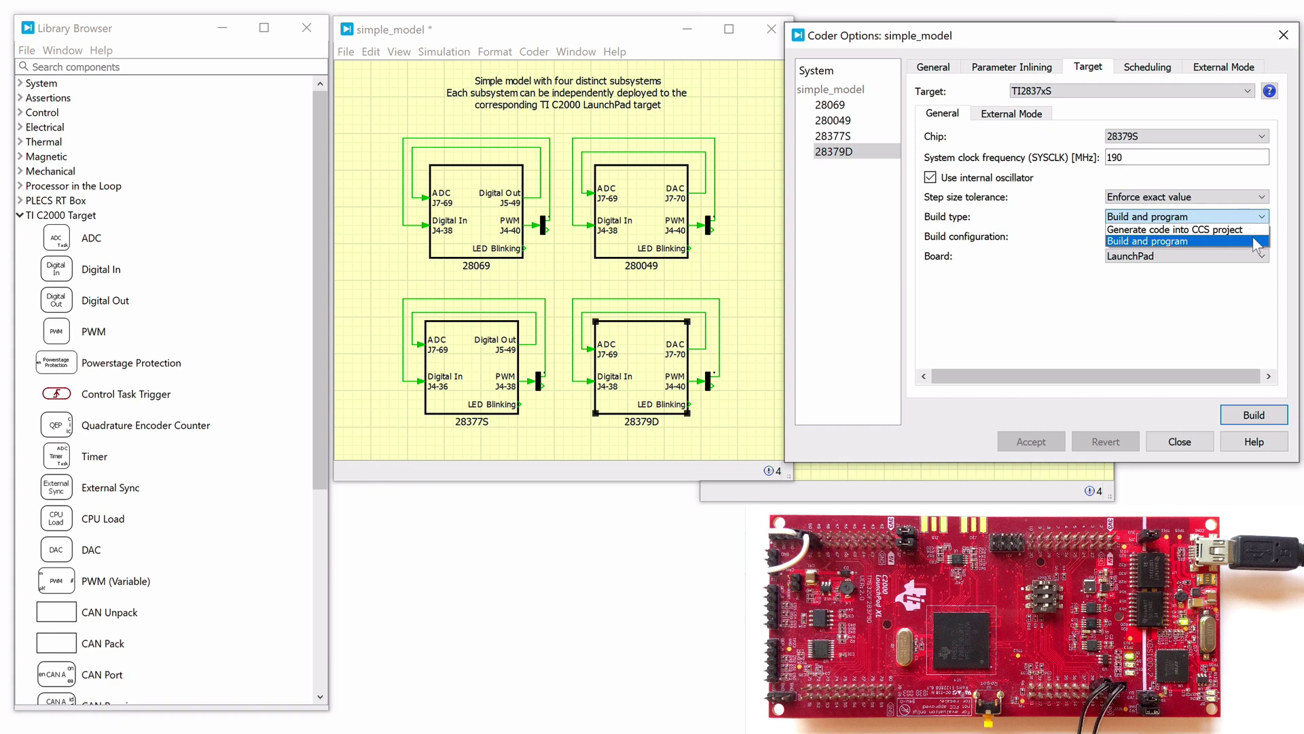
{"action": "left_click", "coordinate": [1257, 242]}
{"action": "left_click", "coordinate": [1258, 239]}
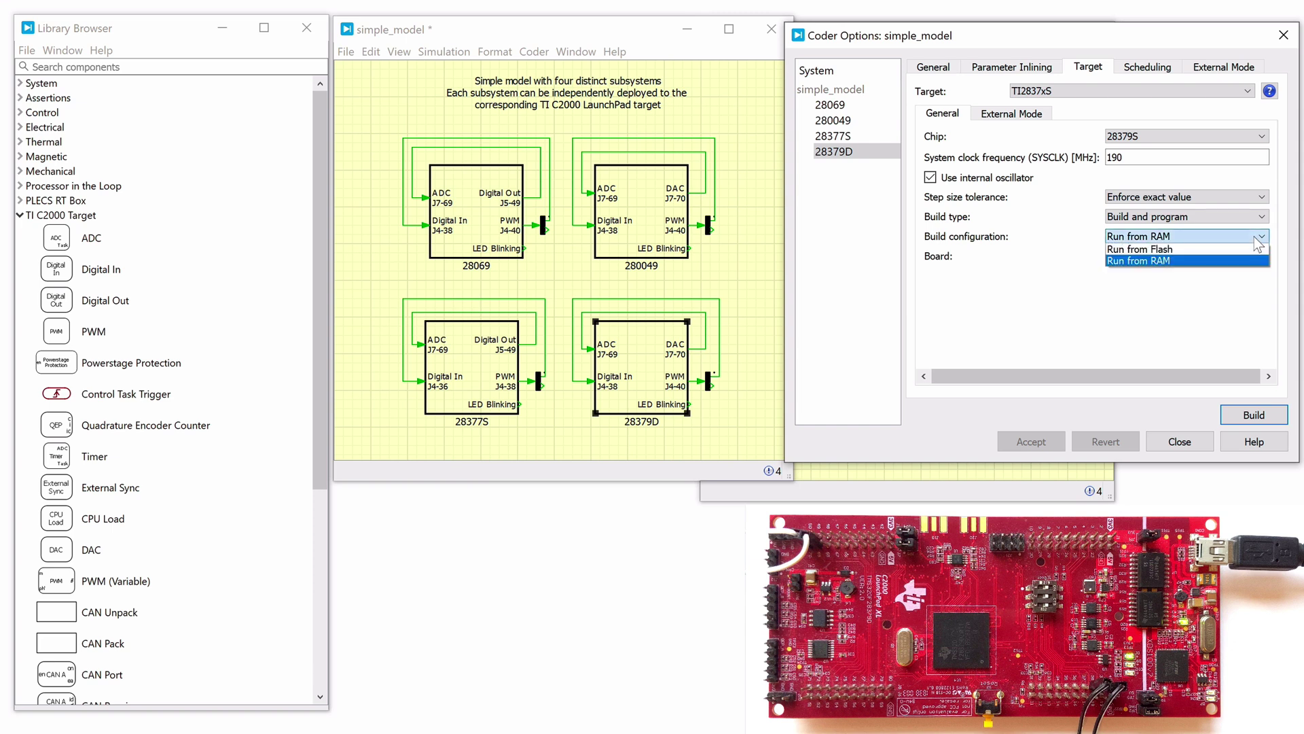
{"action": "left_click", "coordinate": [1258, 243]}
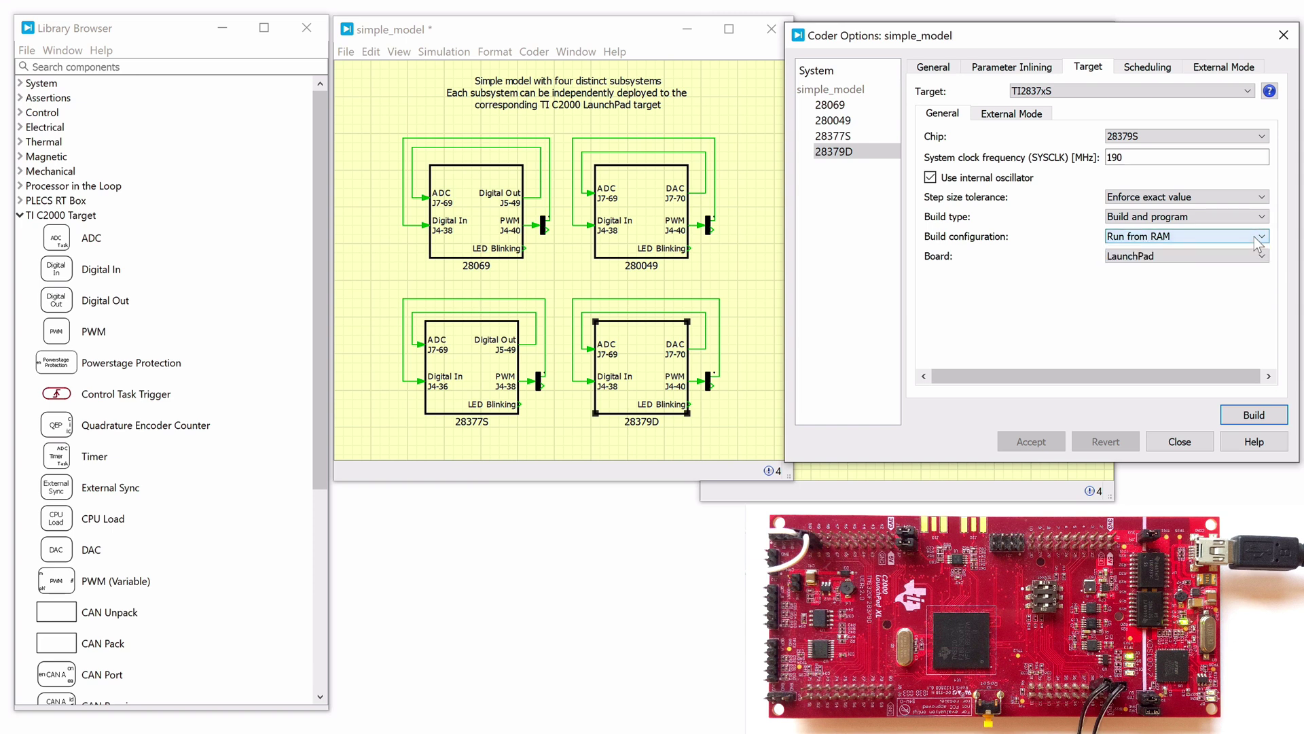
{"action": "left_click", "coordinate": [1260, 257]}
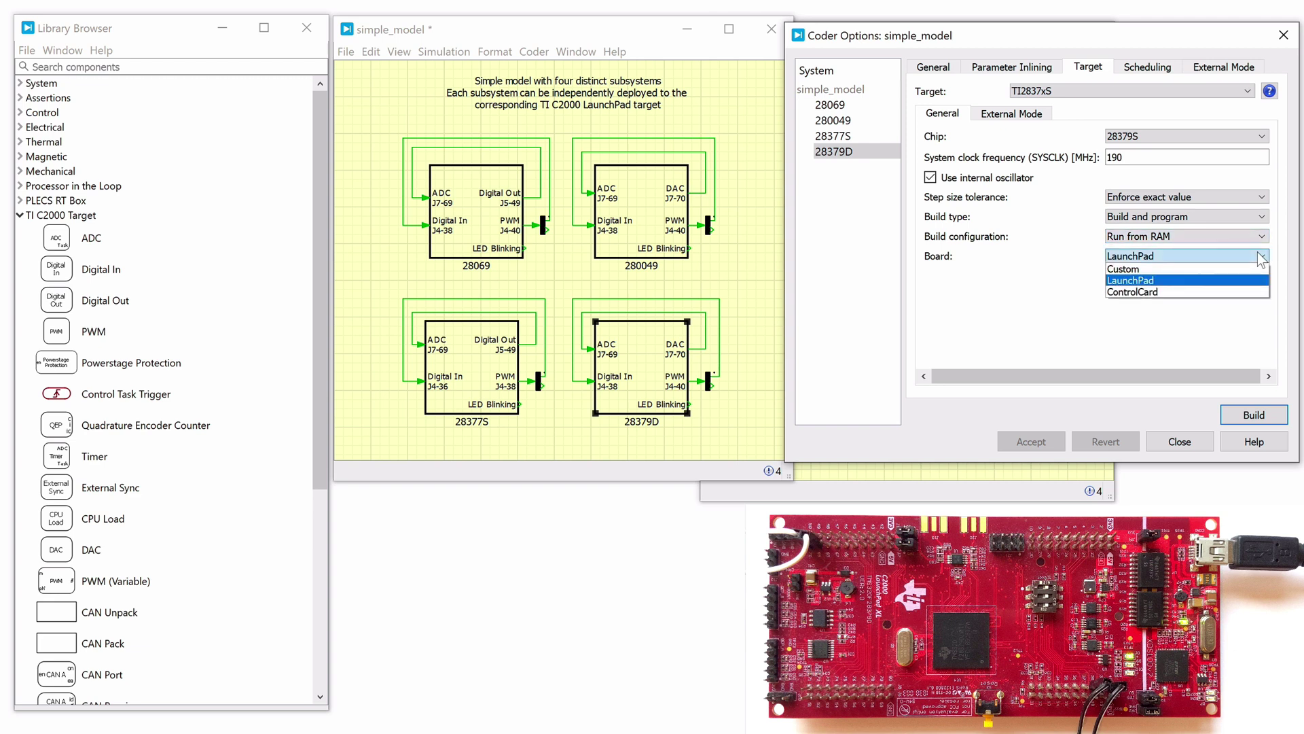
{"action": "left_click", "coordinate": [1261, 257]}
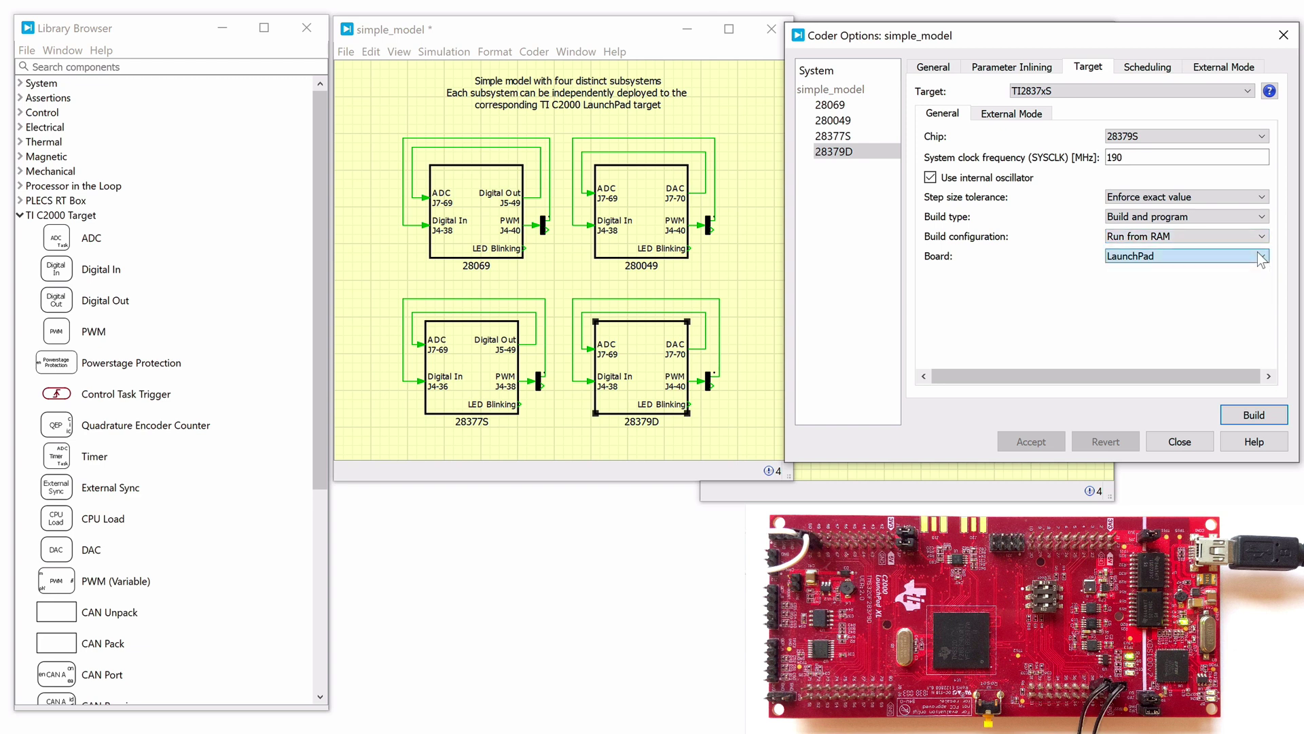
{"action": "left_click", "coordinate": [1281, 415]}
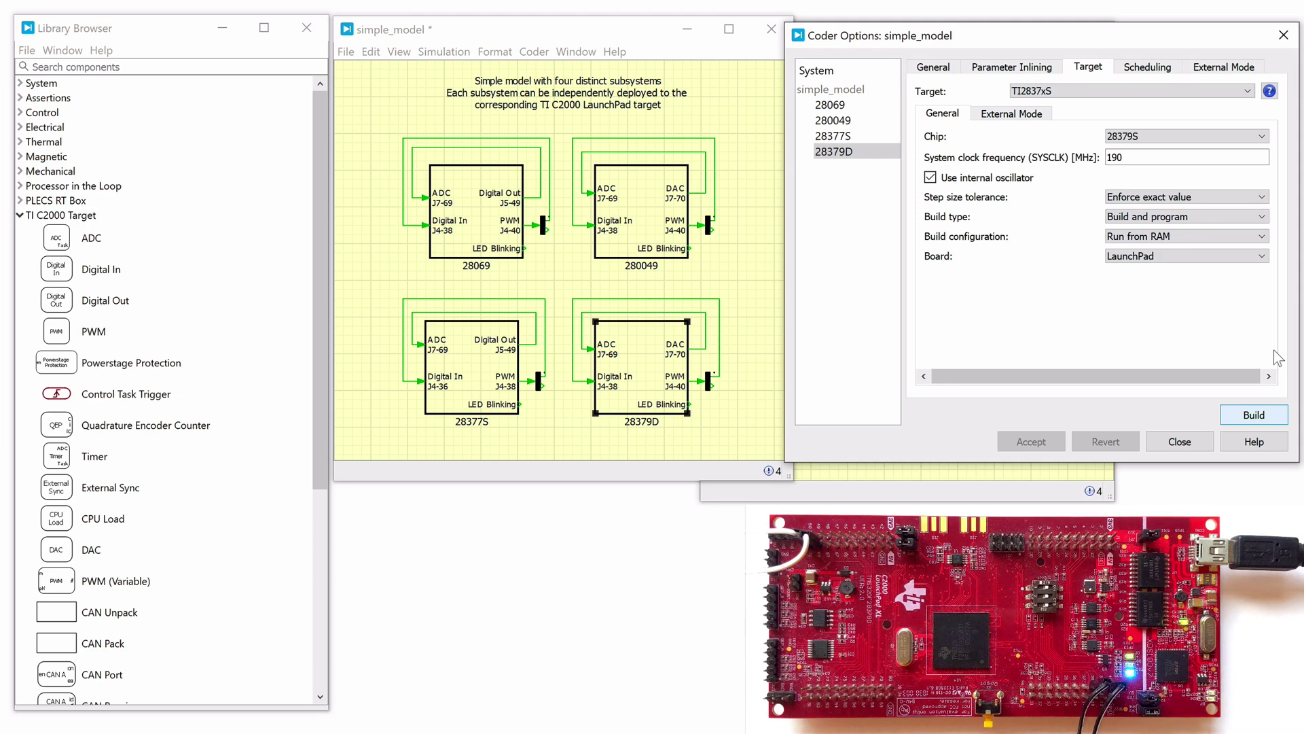
{"action": "left_click", "coordinate": [1254, 442]}
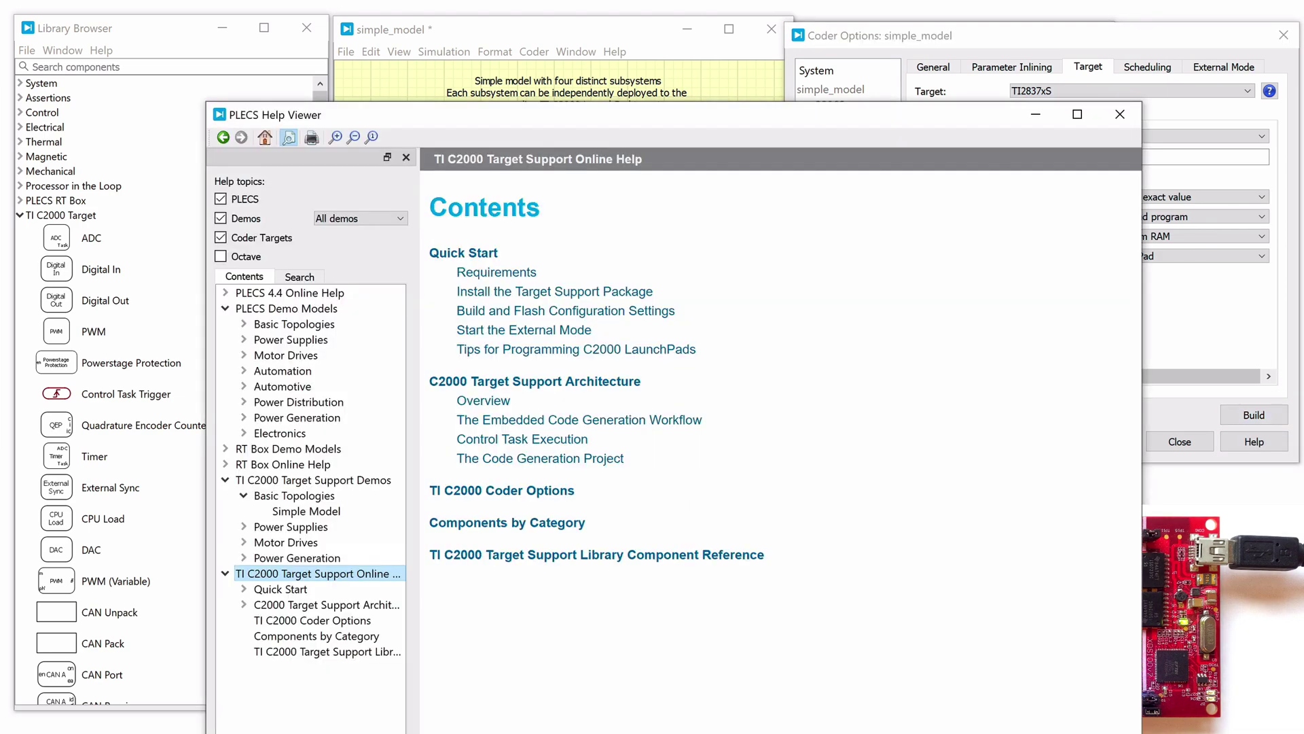
{"action": "left_click", "coordinate": [597, 351]}
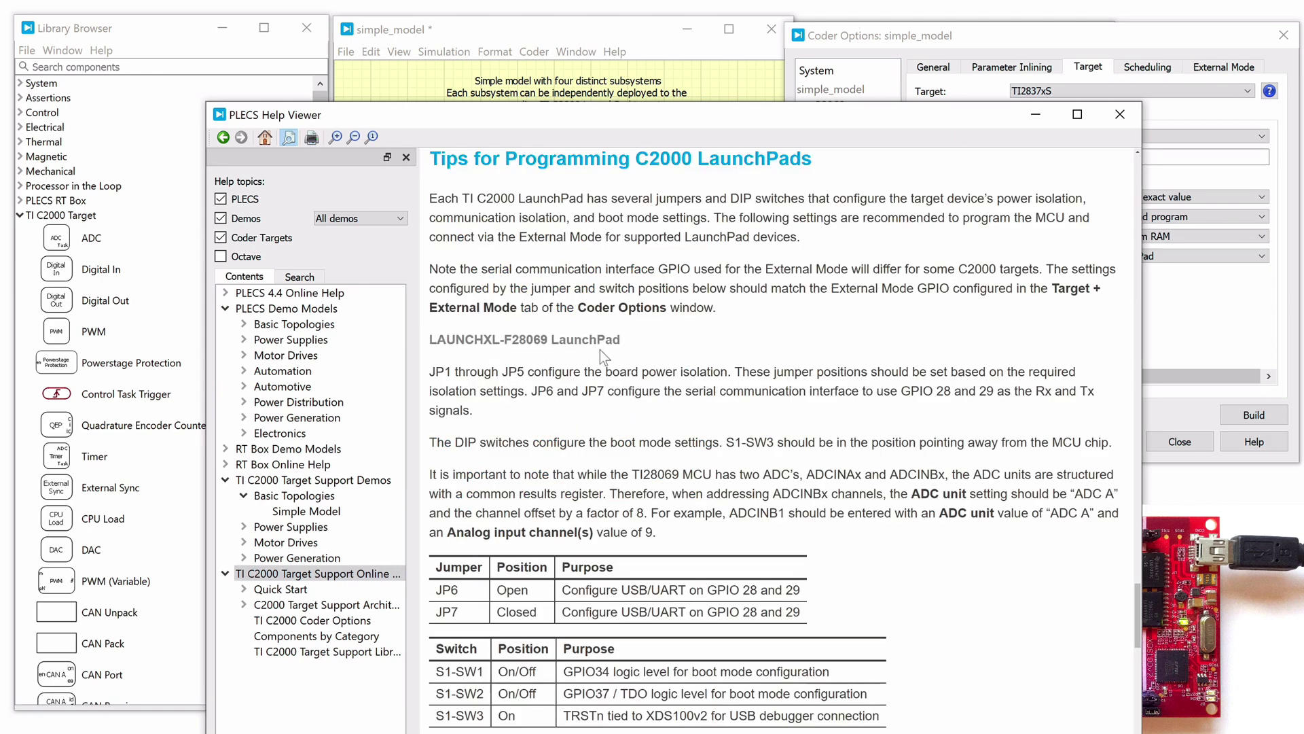
{"action": "scroll", "coordinate": [911, 562], "scroll_direction": "down", "scroll_amount": 10}
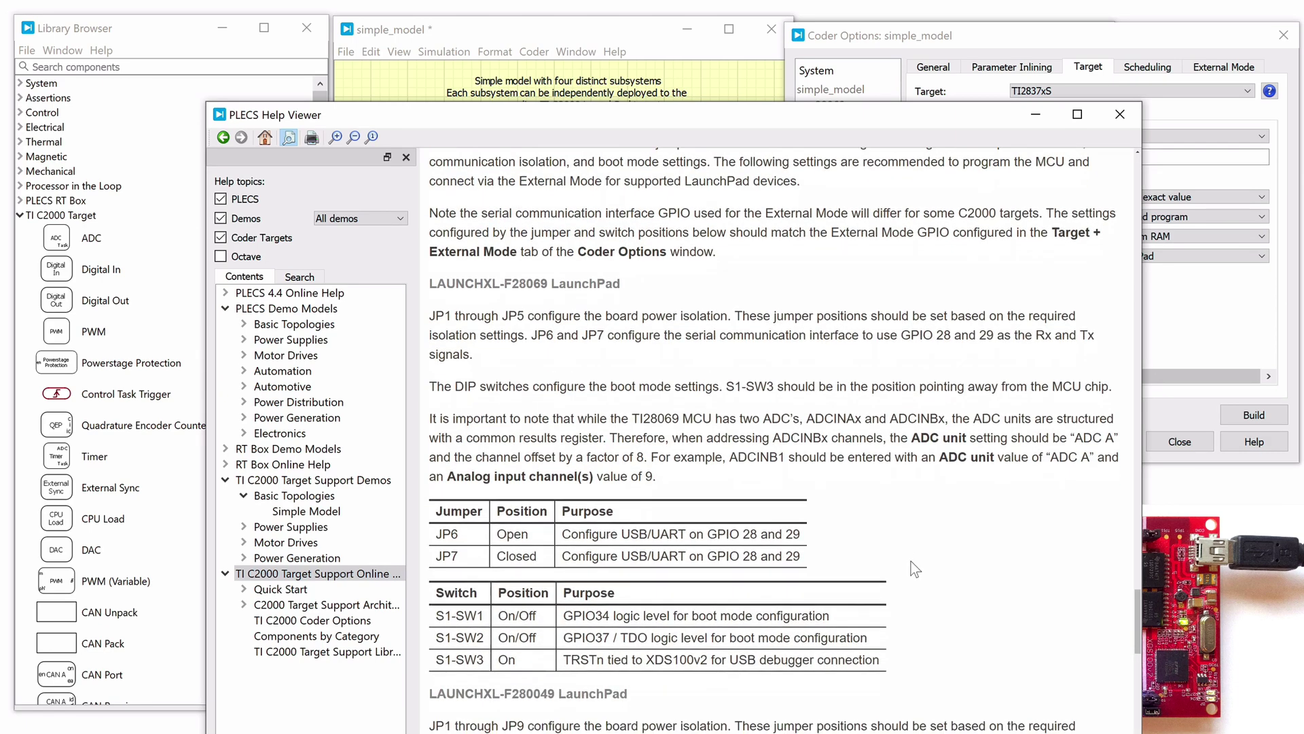
{"action": "scroll", "coordinate": [911, 561], "scroll_direction": "down", "scroll_amount": 6}
{"action": "scroll", "coordinate": [915, 566], "scroll_direction": "down", "scroll_amount": 1}
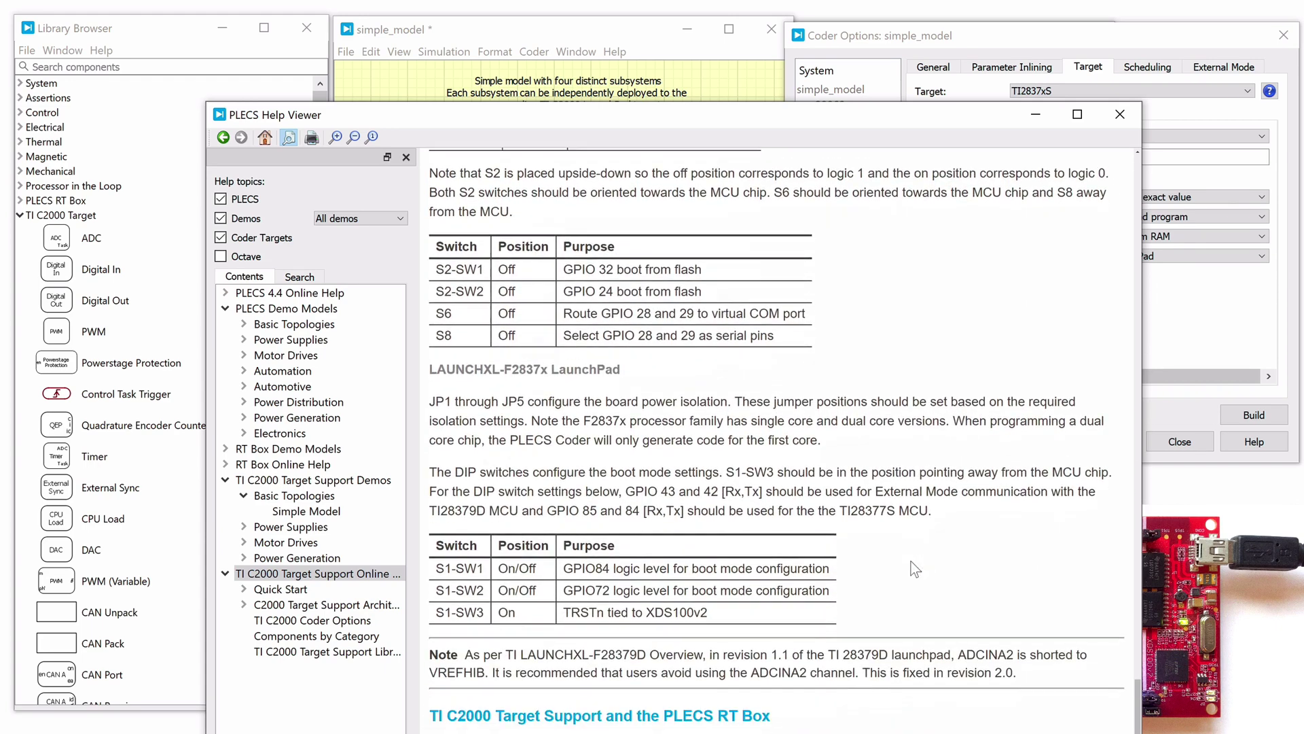
Step: Show 28379D's External Mode target settings and check the serial GPIO [43, 42] pins
{"action": "left_click", "coordinate": [1119, 114]}
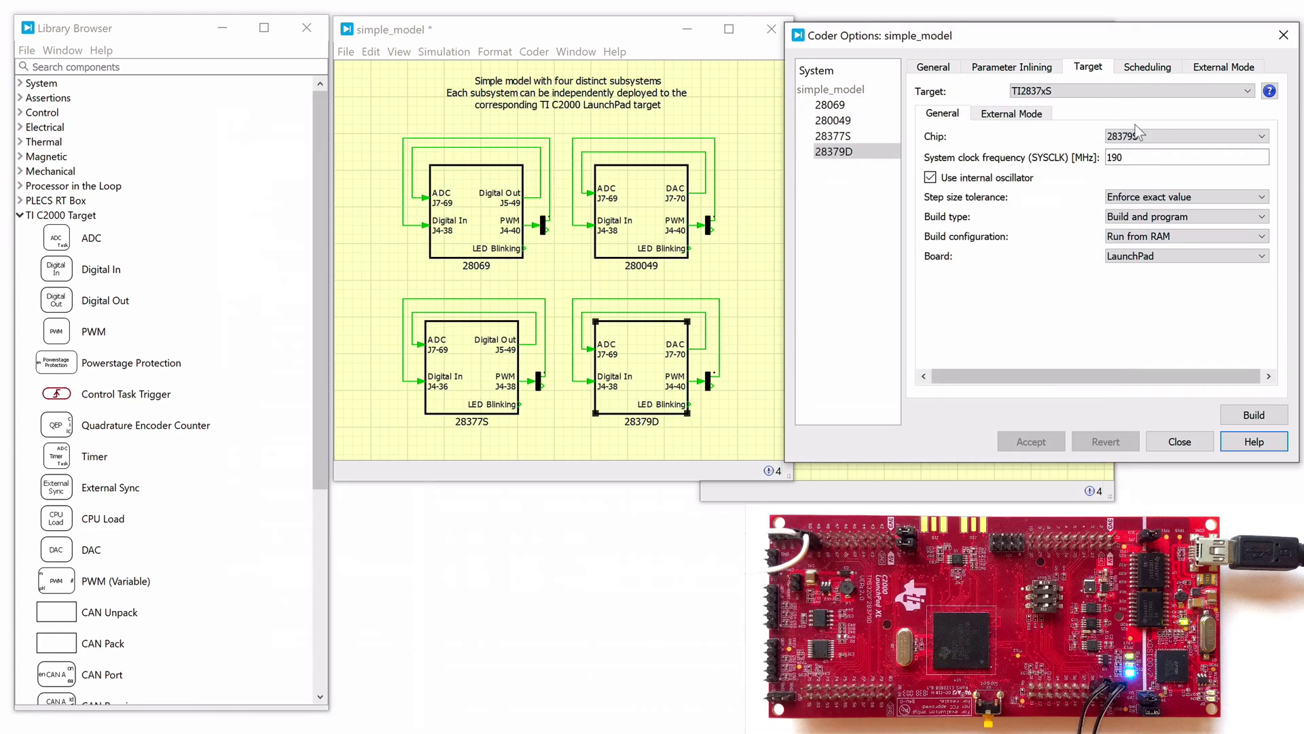
{"action": "left_click", "coordinate": [1011, 113]}
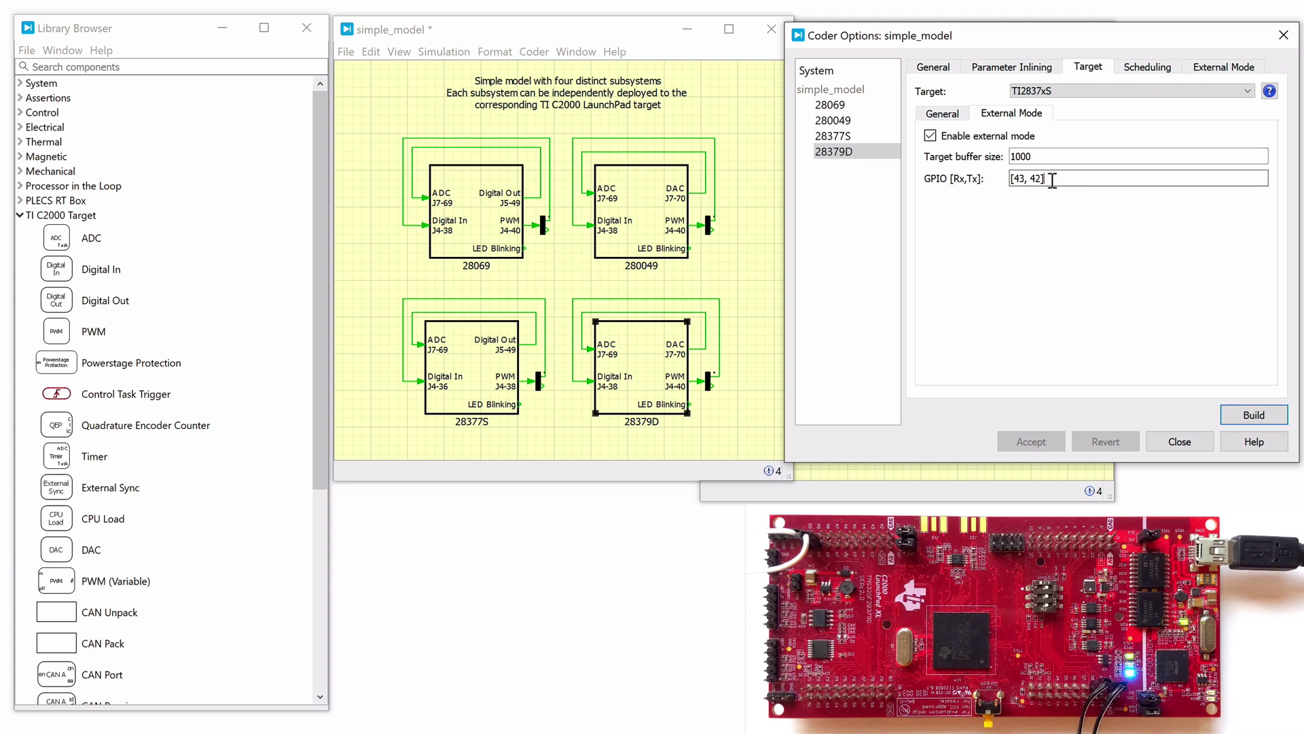
{"action": "left_click_drag", "start_coordinate": [1050, 178], "coordinate": [1005, 178]}
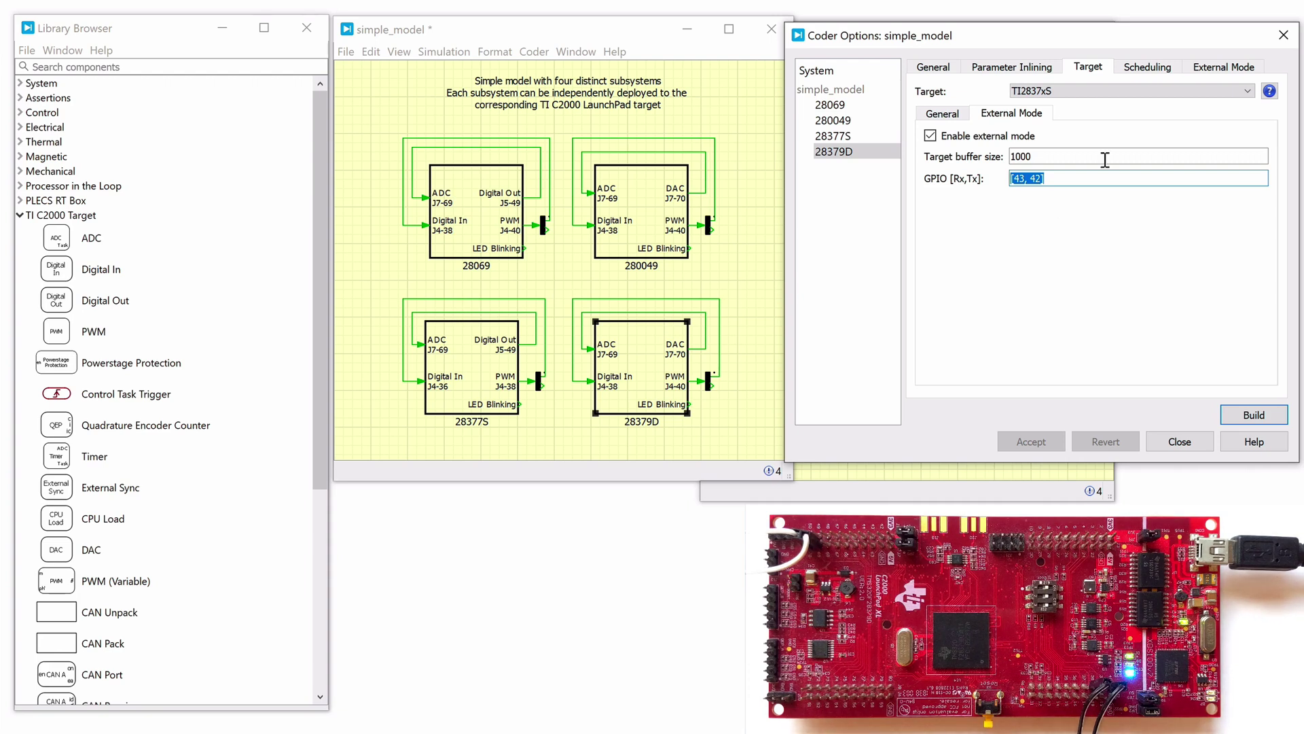
Step: Scan for serial devices and set the external-mode target device to COM5
{"action": "left_click", "coordinate": [1209, 68]}
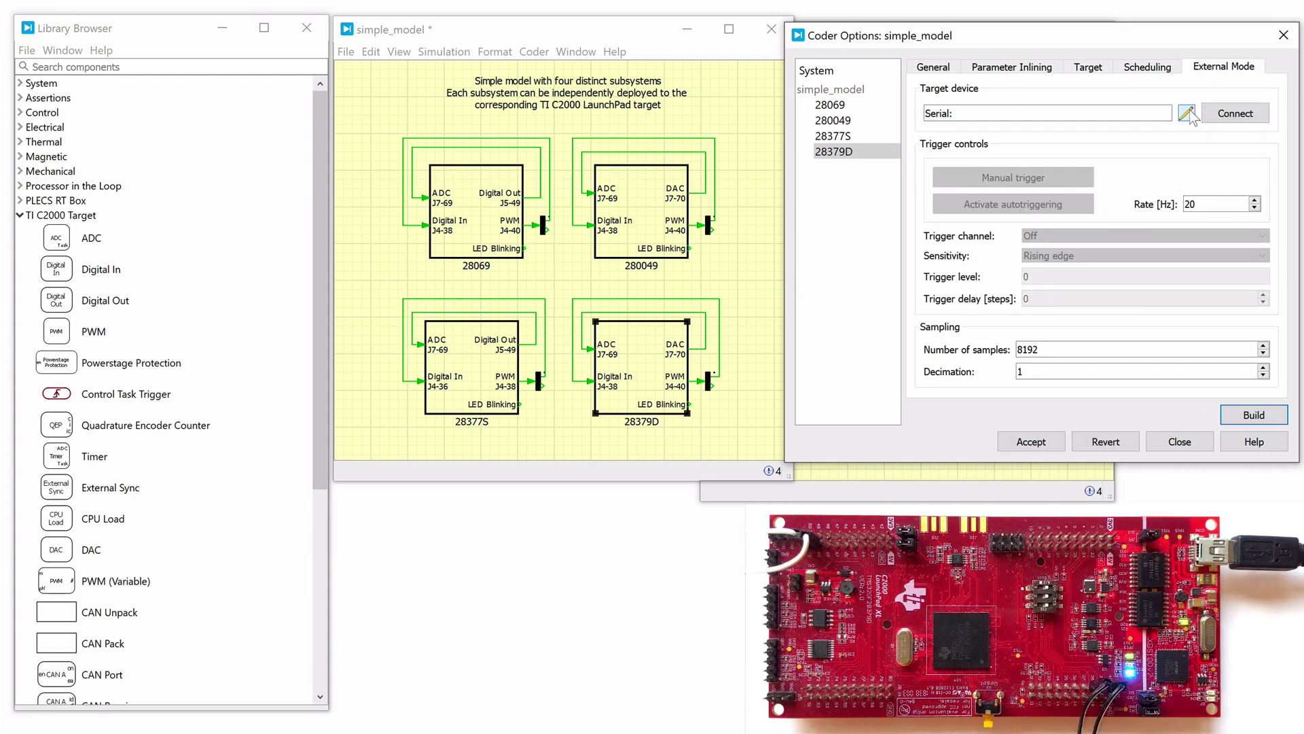
{"action": "left_click", "coordinate": [1187, 115]}
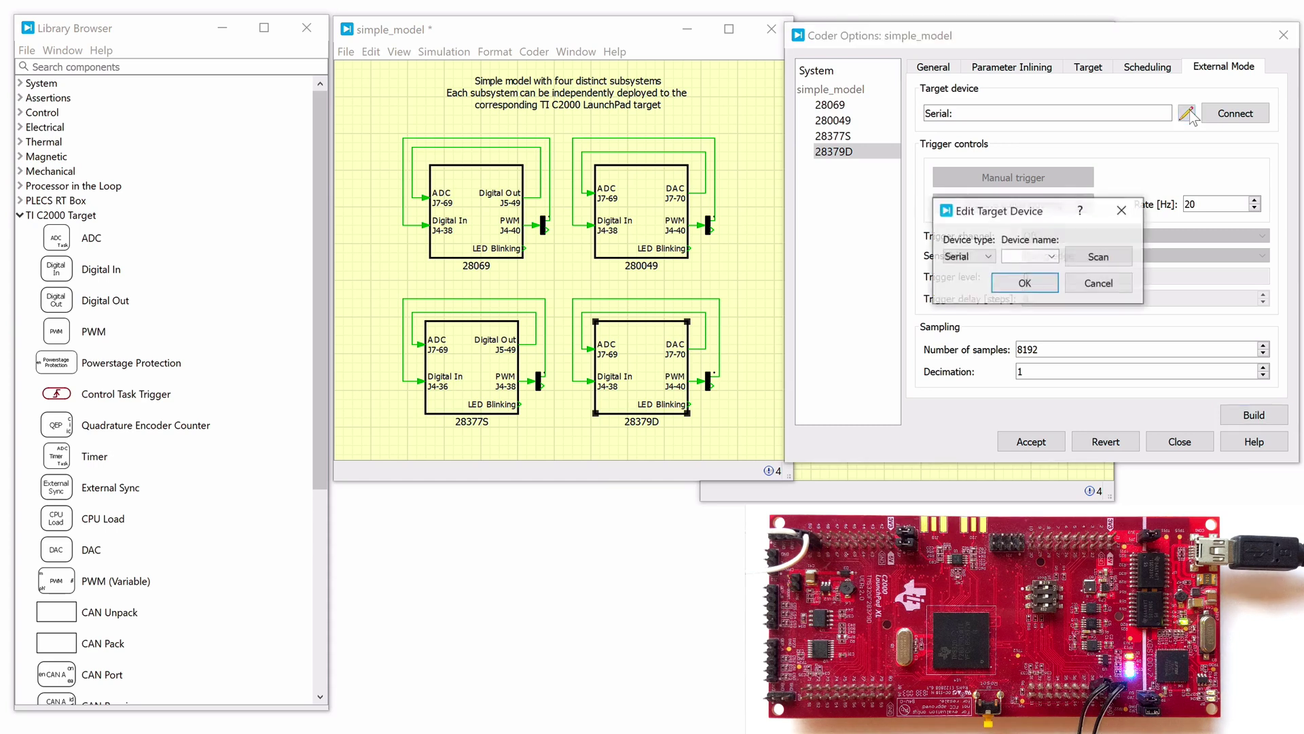
{"action": "left_click", "coordinate": [1107, 251]}
{"action": "left_click", "coordinate": [1052, 257]}
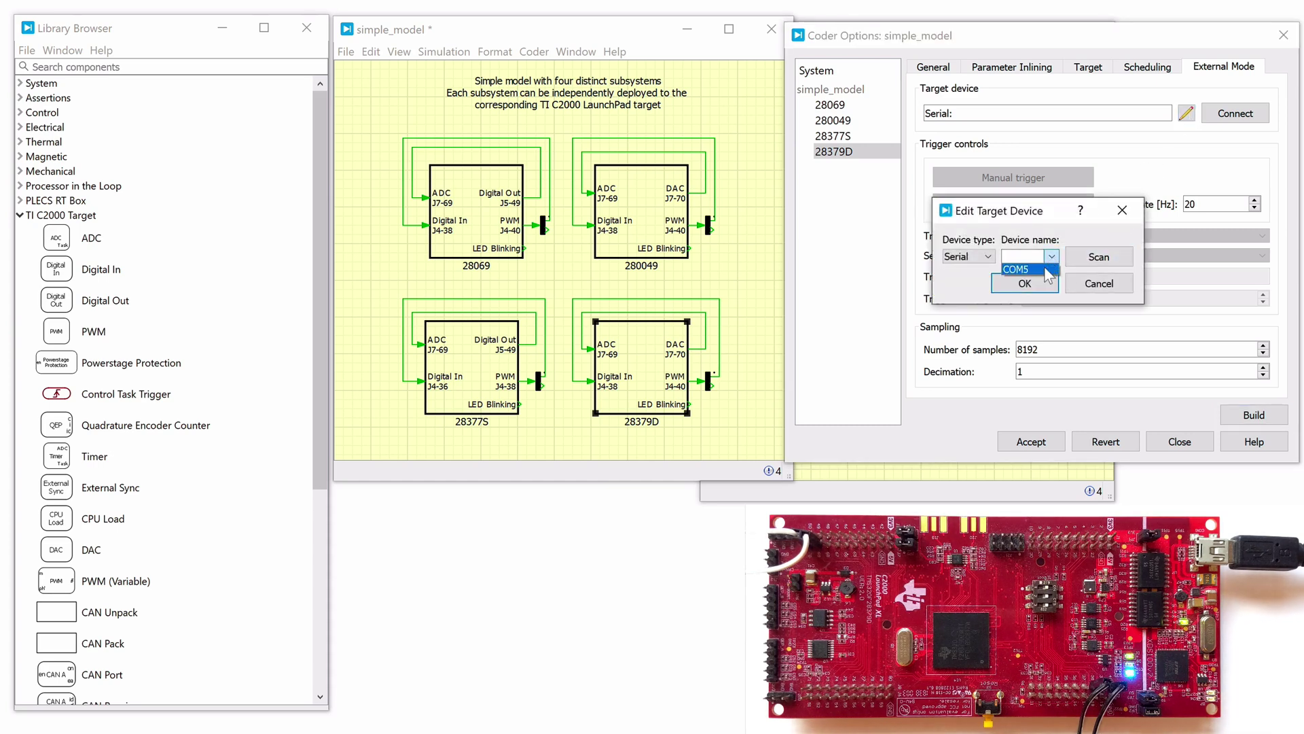
{"action": "left_click", "coordinate": [1047, 269]}
{"action": "left_click", "coordinate": [1052, 283]}
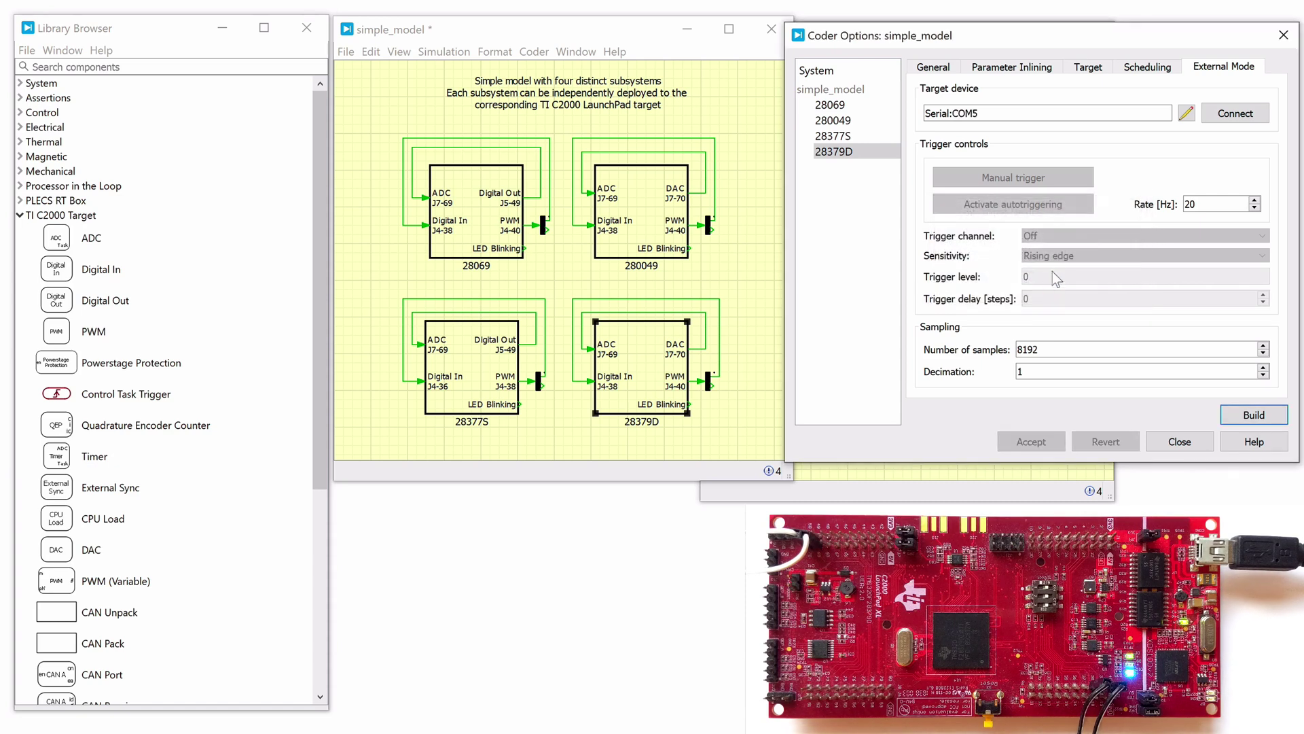
Step: Connect to the LaunchPad, activate autotriggering, and bring the 28379D subsystem forward
{"action": "left_click", "coordinate": [1233, 114]}
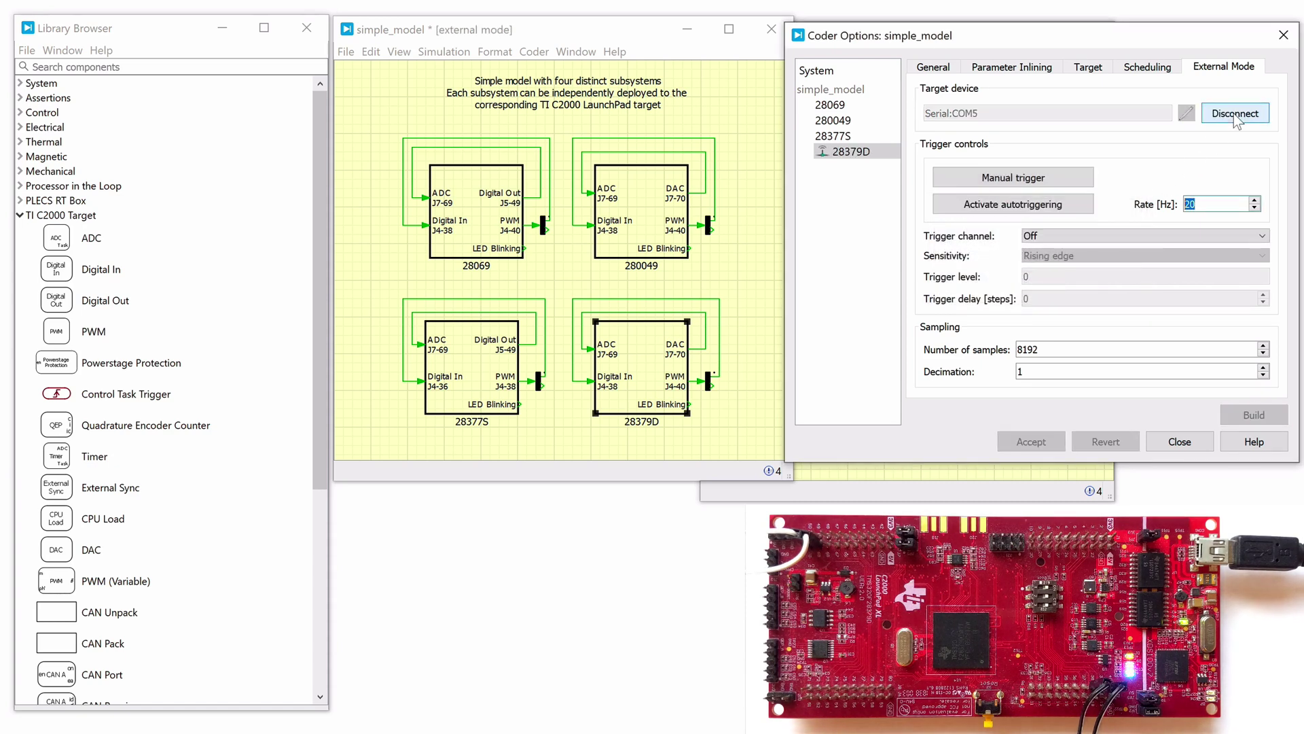
{"action": "left_click", "coordinate": [1087, 206]}
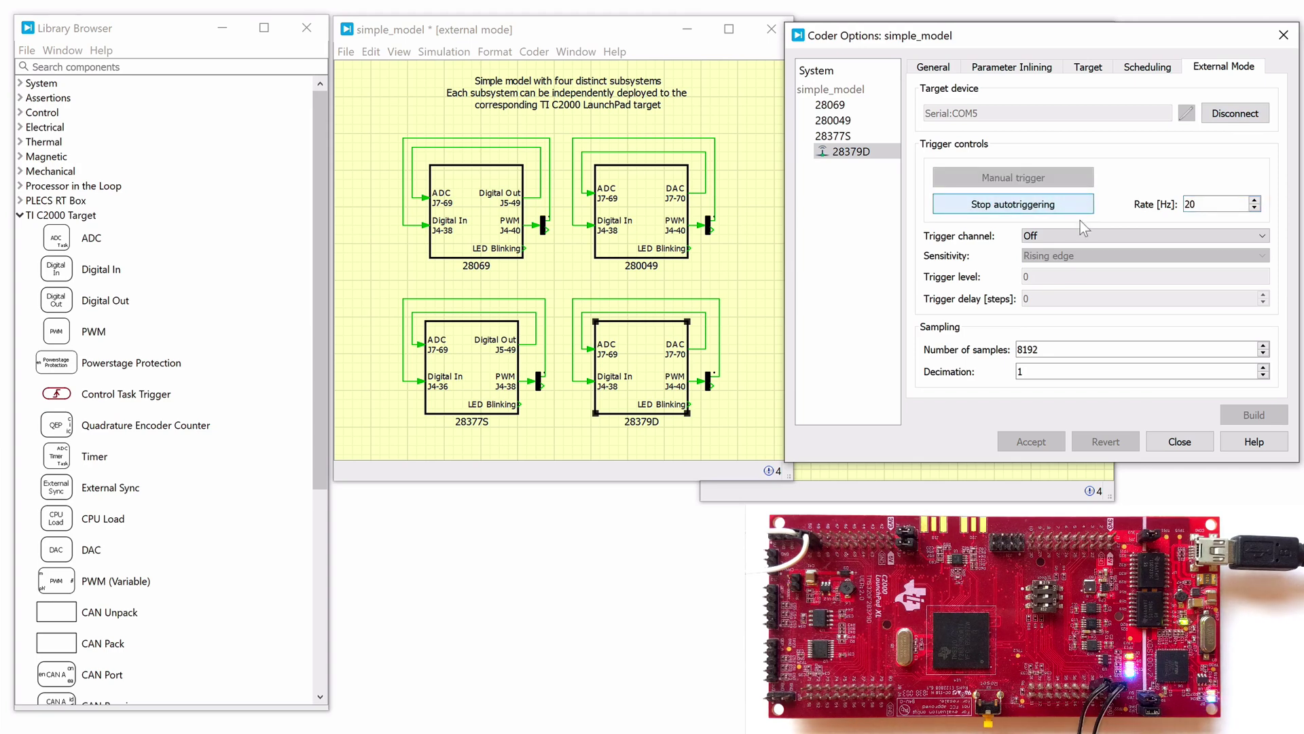
{"action": "left_click", "coordinate": [1050, 471]}
Step: Open the Sine and Scope windows to show live sines, Digital In pulses and ADC in
{"action": "double_click", "coordinate": [976, 191]}
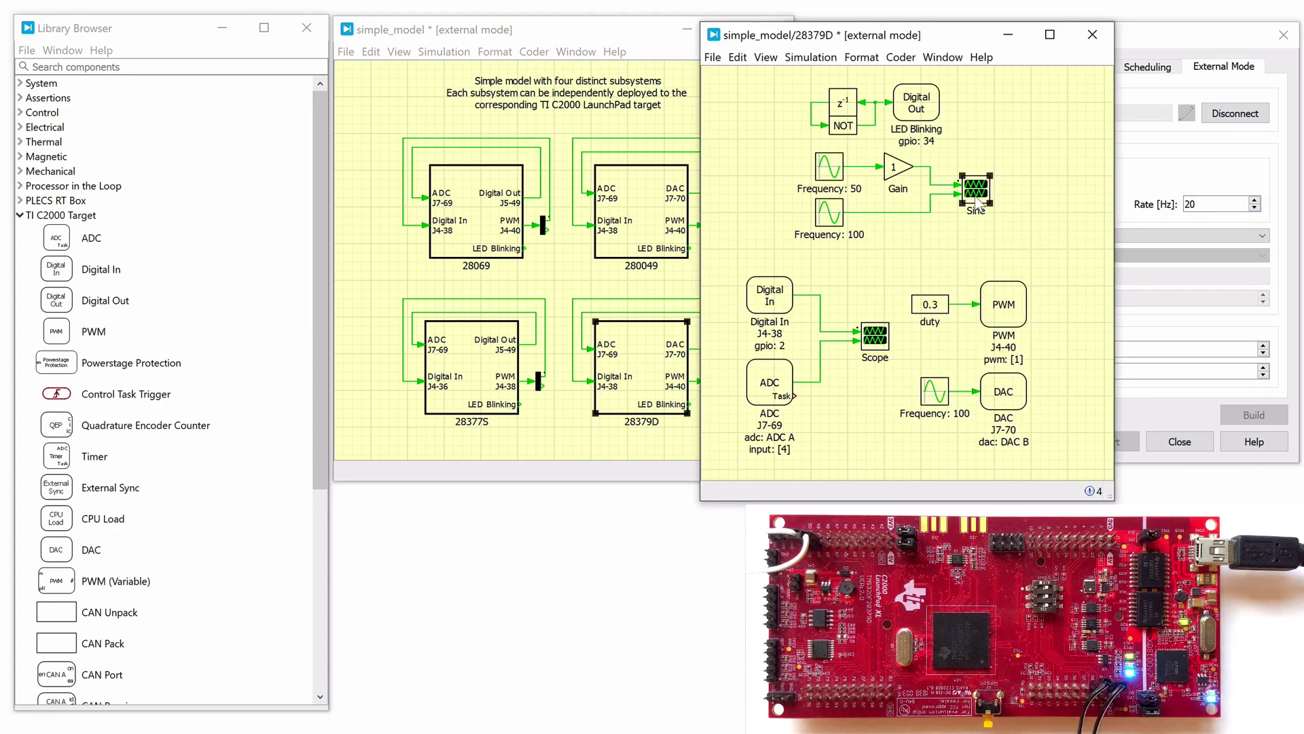
{"action": "double_click", "coordinate": [875, 334]}
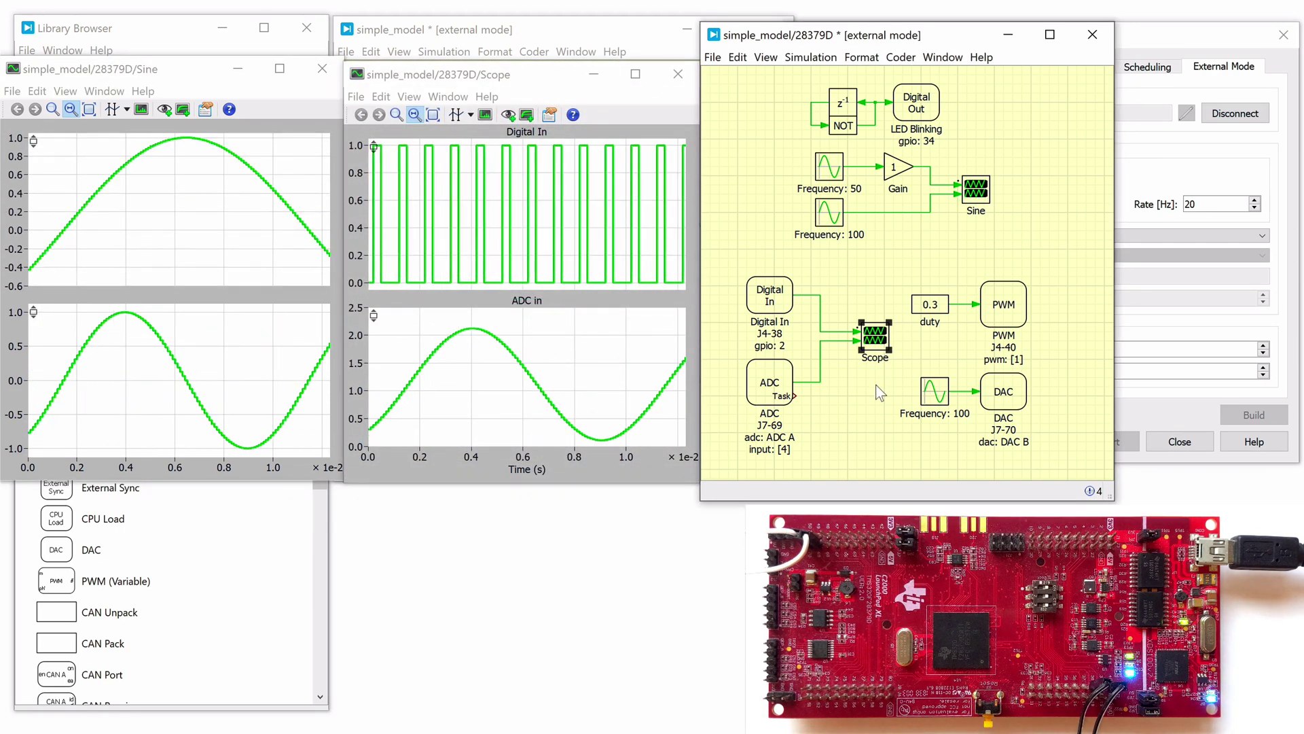
{"action": "left_click", "coordinate": [876, 385]}
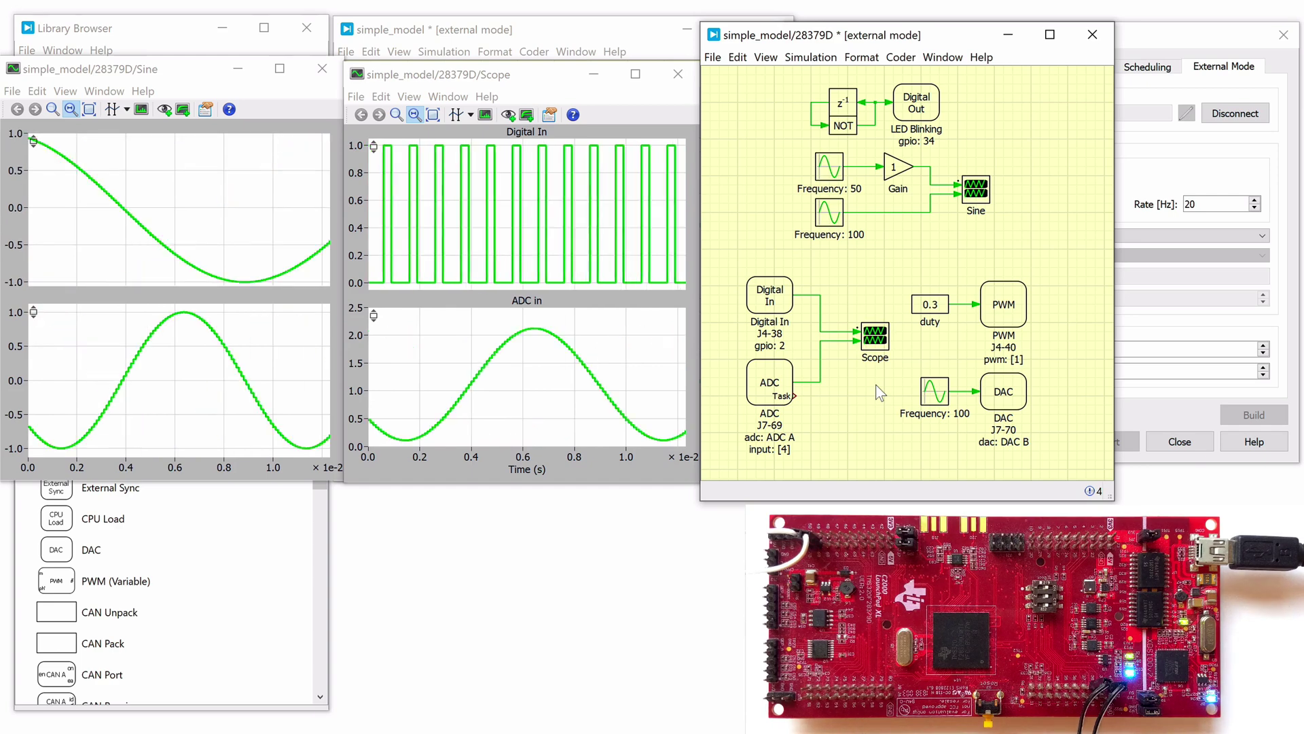